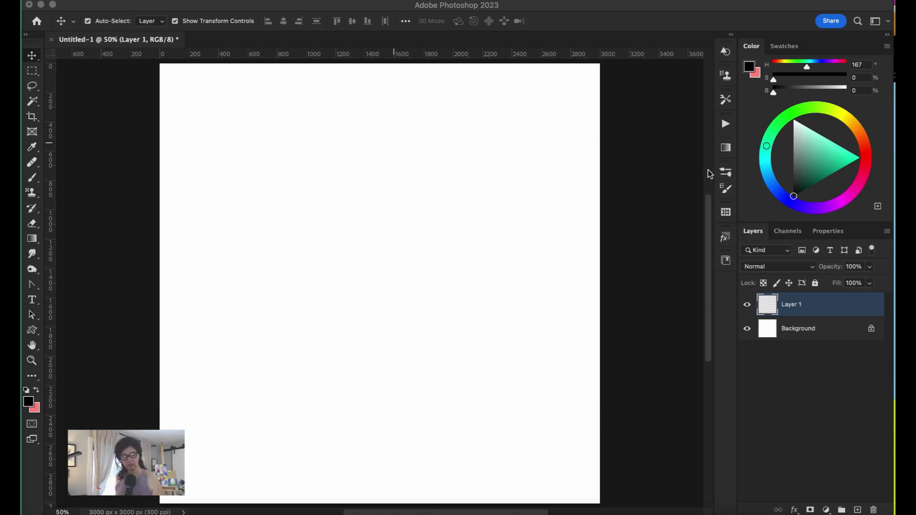
- Choose the 1400 px 2W_waterblend4D watercolour brush from the 2W > 2W_waterblends1 folder
{"action": "left_click", "coordinate": [726, 173]}
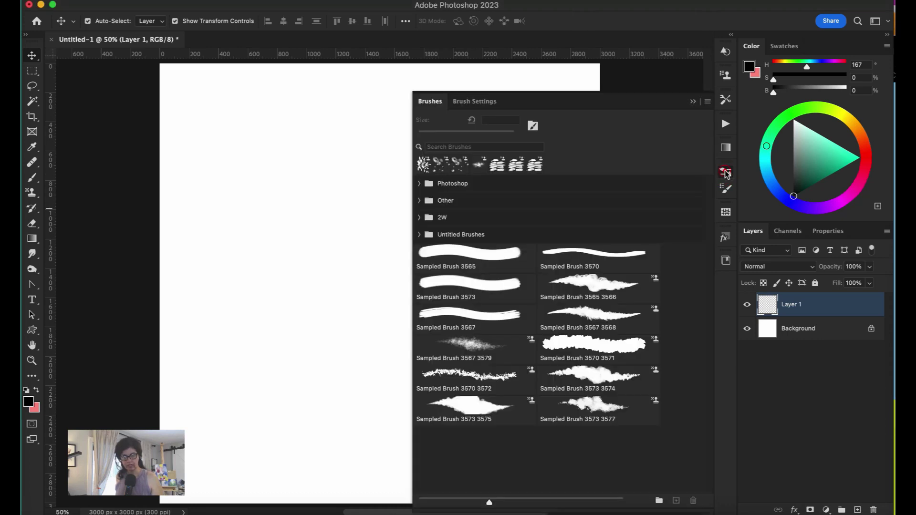
{"action": "left_click", "coordinate": [725, 173]}
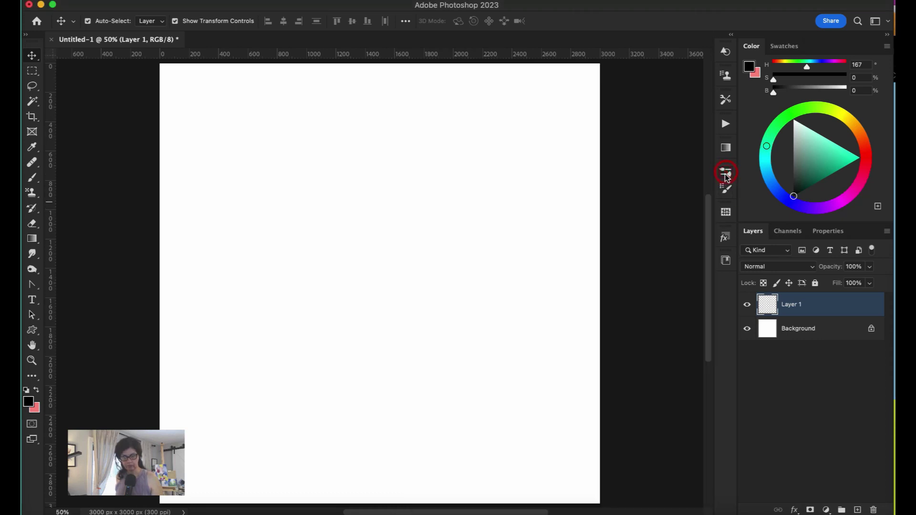
{"action": "left_click", "coordinate": [725, 172]}
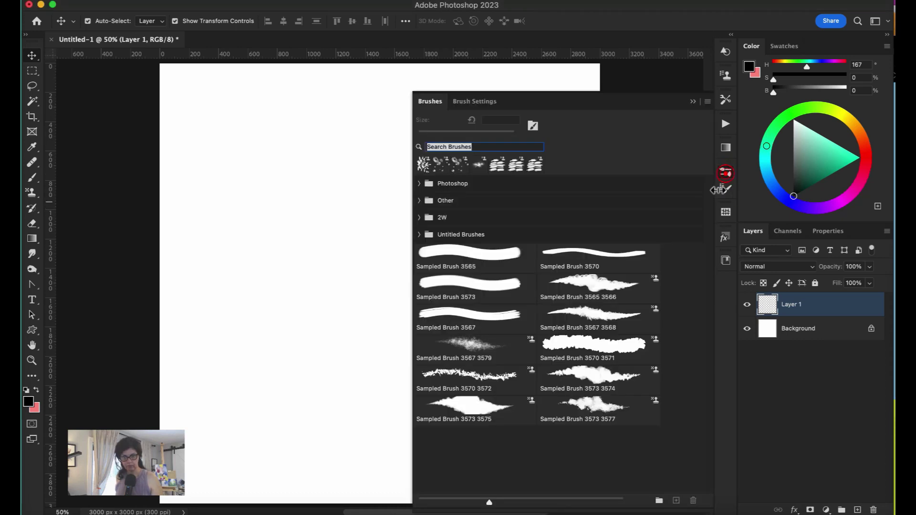
{"action": "left_click", "coordinate": [419, 217]}
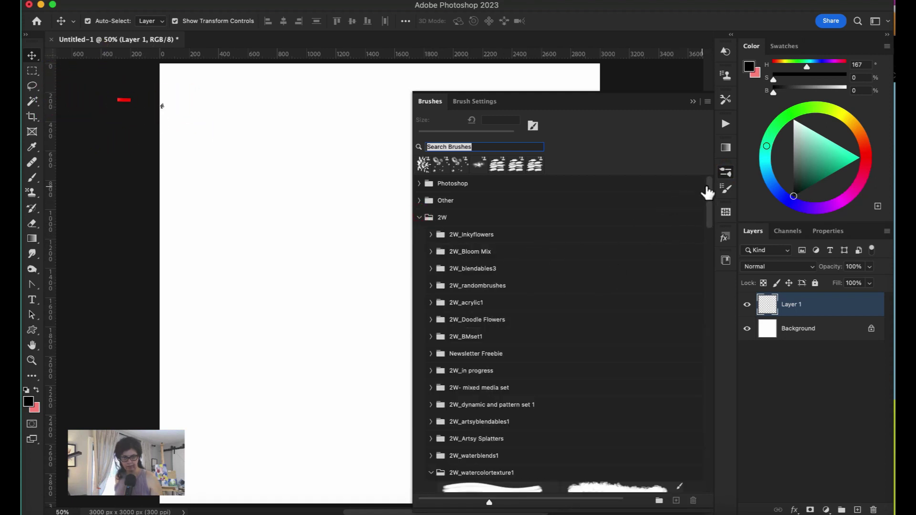
{"action": "left_click_drag", "start_coordinate": [707, 196], "coordinate": [706, 213]}
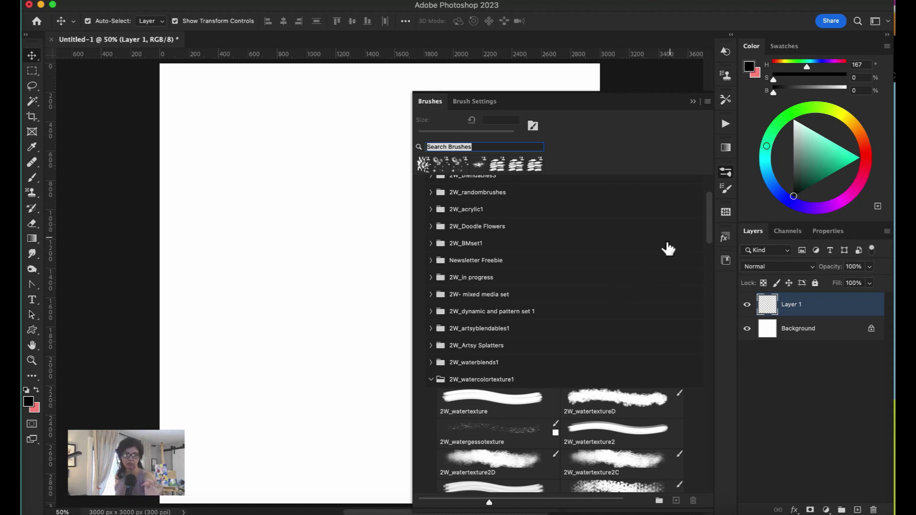
{"action": "left_click_drag", "start_coordinate": [708, 237], "coordinate": [703, 302]}
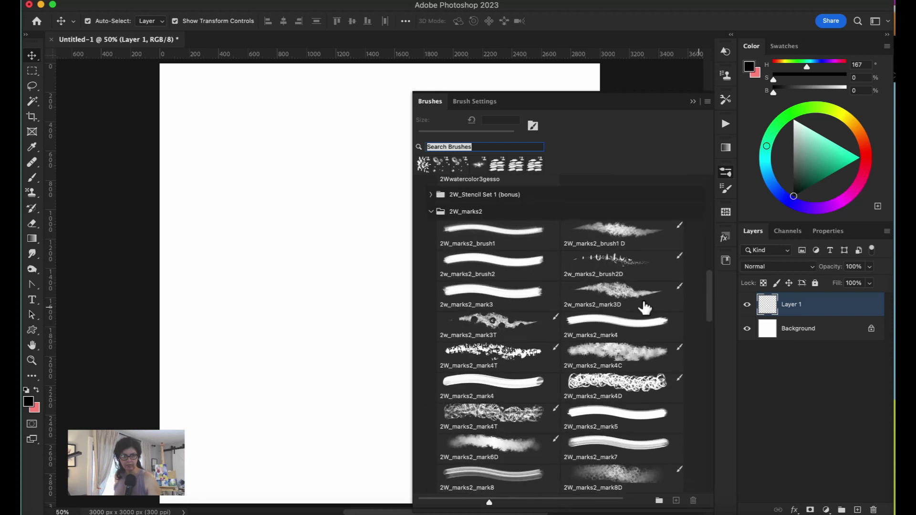
{"action": "left_click", "coordinate": [432, 212]}
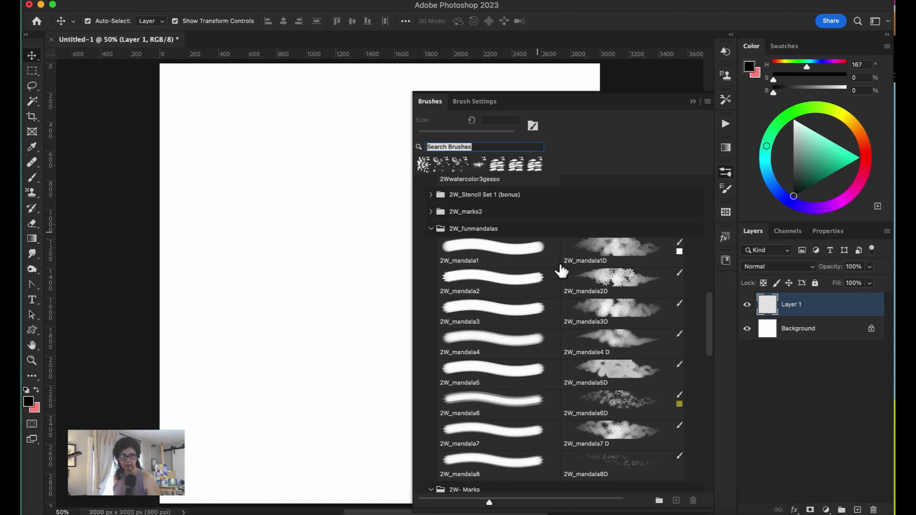
{"action": "left_click", "coordinate": [430, 428]}
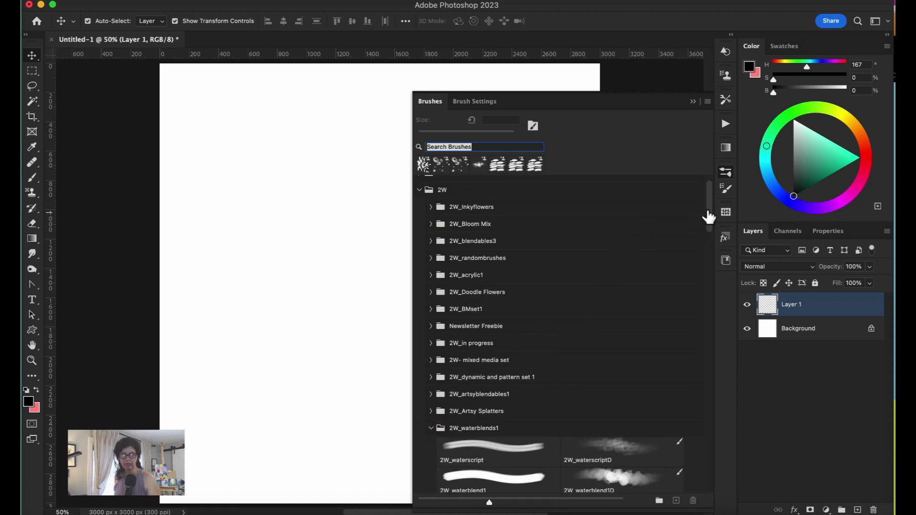
{"action": "left_click_drag", "start_coordinate": [707, 205], "coordinate": [703, 259]}
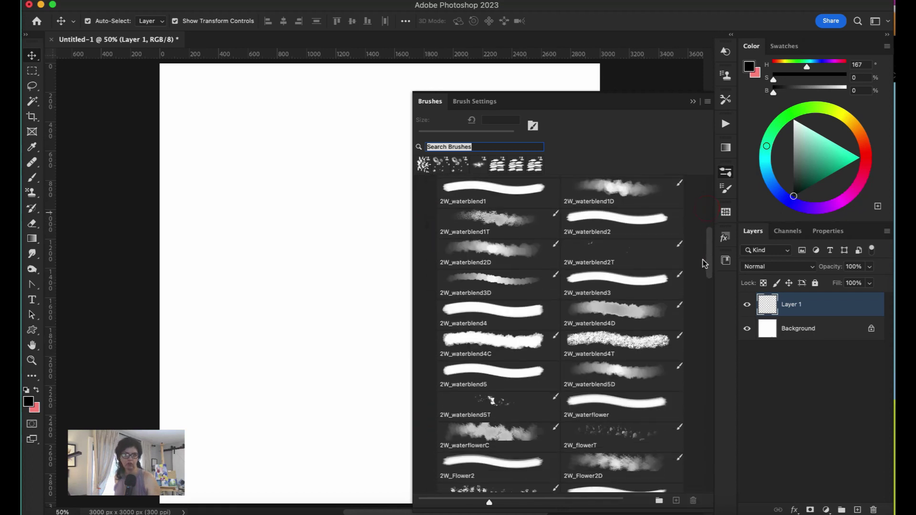
{"action": "left_click", "coordinate": [639, 293]}
{"action": "left_click", "coordinate": [691, 103]}
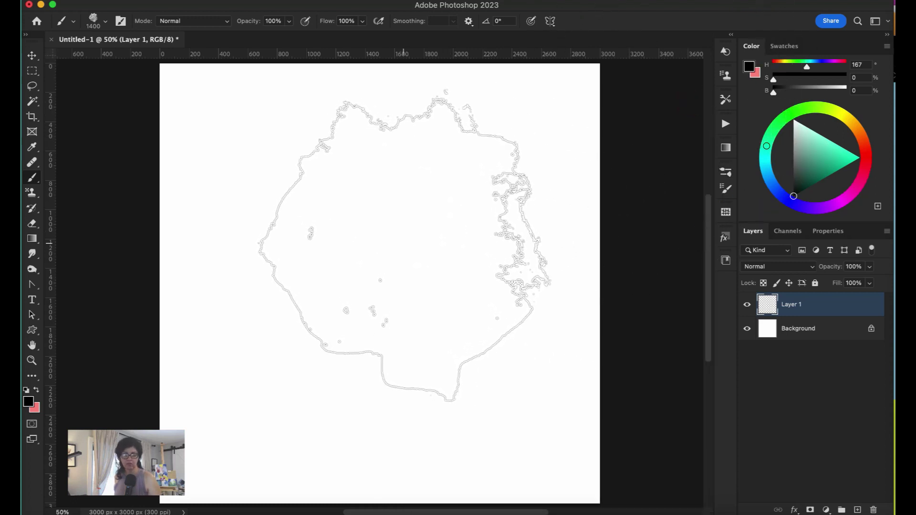
- Stamp grey watercolour blooms across the canvas, then switch to the 2W_waterblend4C brush
{"action": "mouse_move", "coordinate": [415, 235]}
{"action": "left_mouse_down"}
{"action": "mouse_move", "coordinate": [482, 184]}
{"action": "mouse_move", "coordinate": [499, 226]}
{"action": "mouse_move", "coordinate": [491, 294]}
{"action": "mouse_move", "coordinate": [701, 220]}
{"action": "left_mouse_up"}
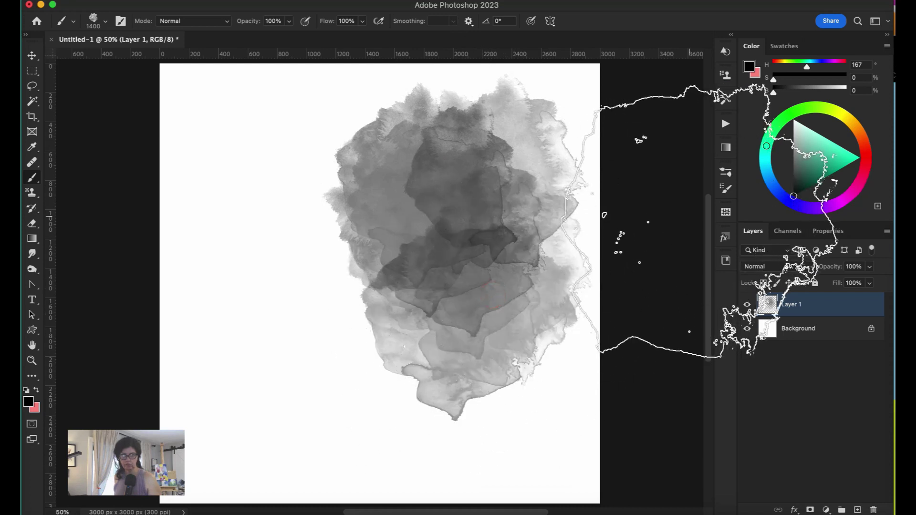
{"action": "left_click", "coordinate": [725, 172]}
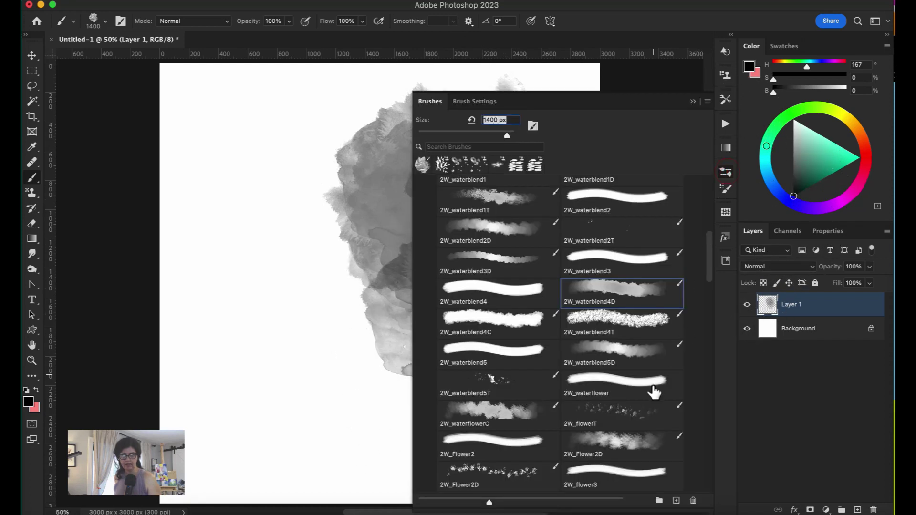
{"action": "left_click", "coordinate": [533, 419]}
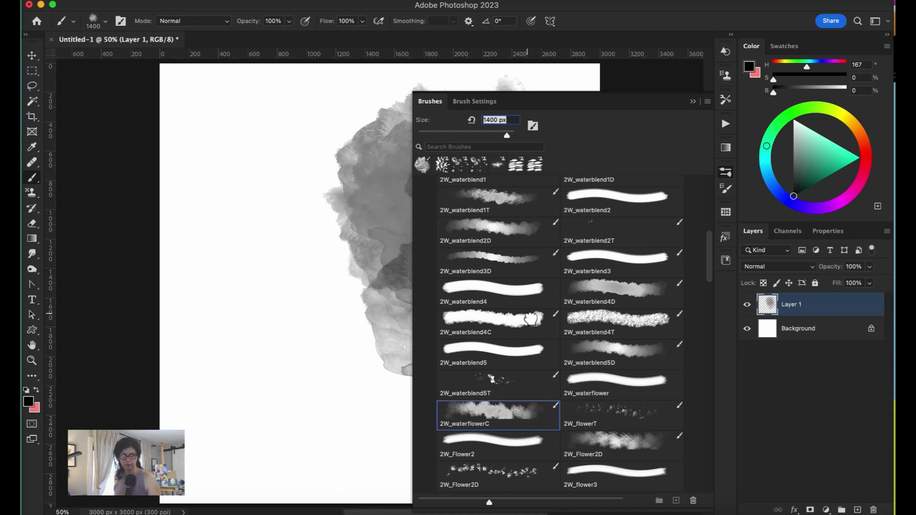
{"action": "left_click", "coordinate": [530, 318]}
{"action": "left_click", "coordinate": [692, 101]}
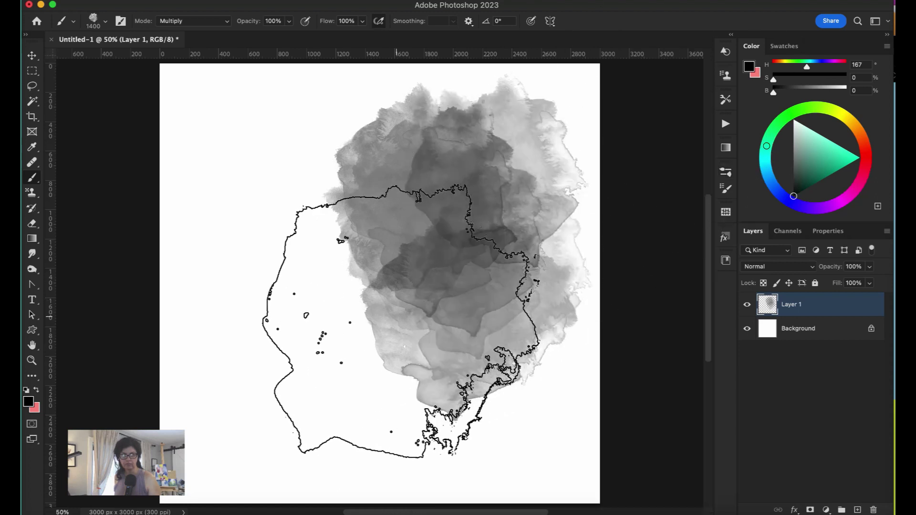
- Stamp pink, orange-yellow and deep red blooms over the upper left and centre
{"action": "left_click", "coordinate": [389, 317]}
{"action": "left_click", "coordinate": [278, 310]}
{"action": "left_click", "coordinate": [303, 204]}
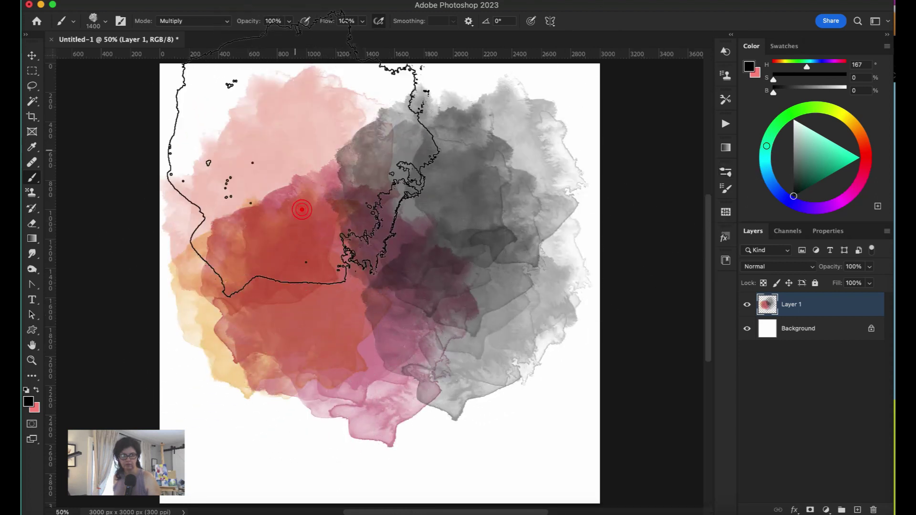
{"action": "left_click", "coordinate": [419, 313]}
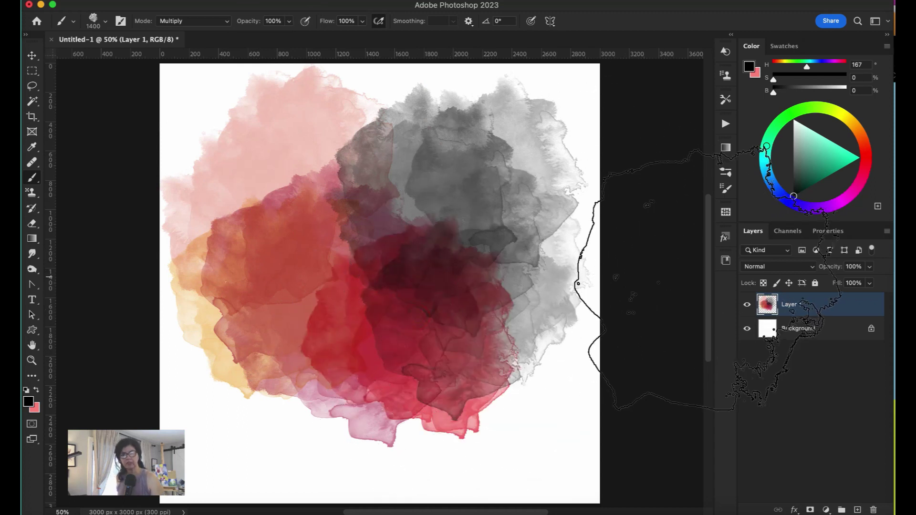
- Try the 2W butter, script, crackle and impasto styles on Layer 1, ending on 2W_impasto2
{"action": "left_click", "coordinate": [725, 237]}
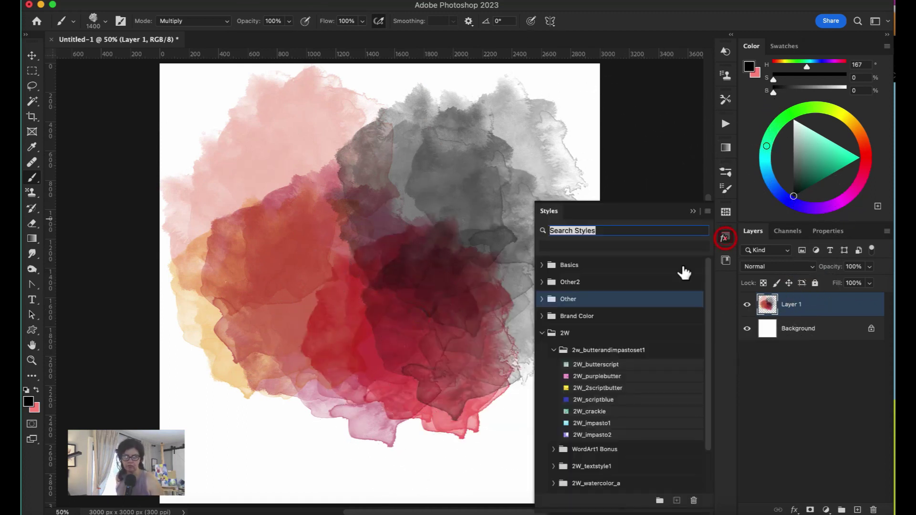
{"action": "left_click", "coordinate": [615, 364]}
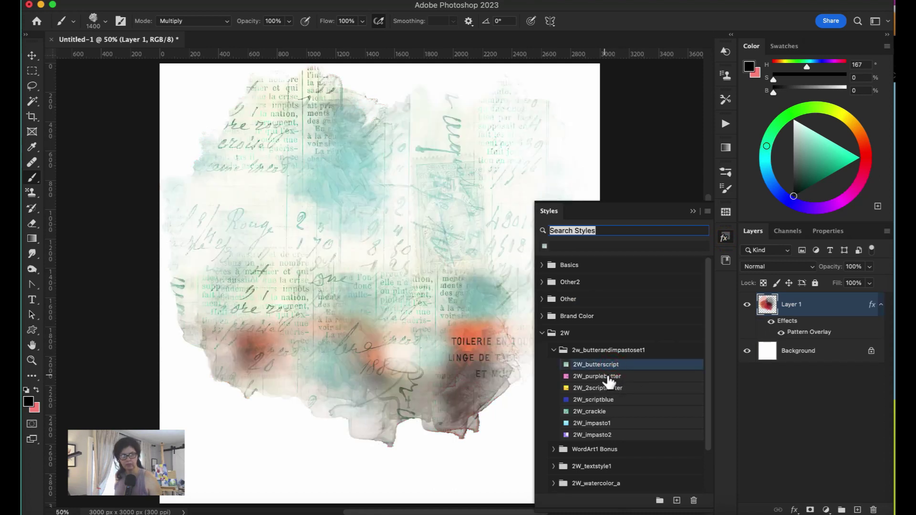
{"action": "left_click", "coordinate": [609, 377]}
{"action": "left_click", "coordinate": [611, 388]}
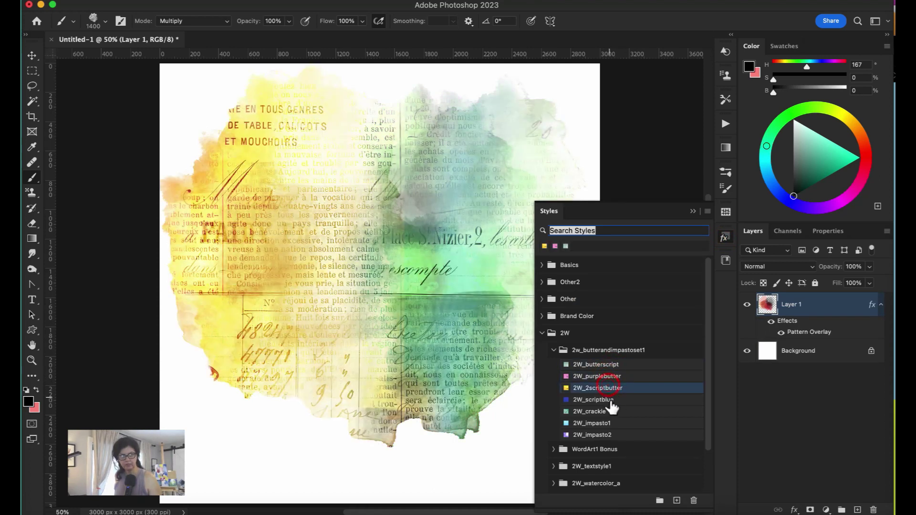
{"action": "left_click", "coordinate": [601, 400]}
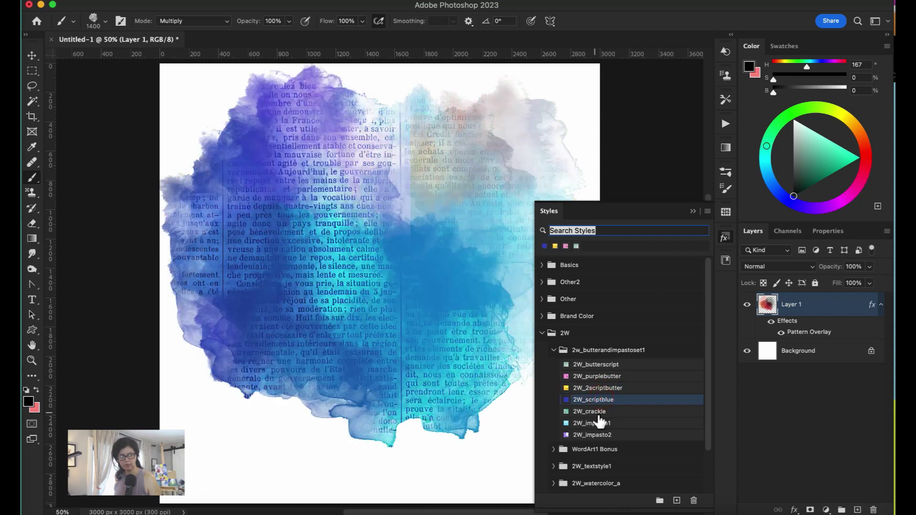
{"action": "left_click", "coordinate": [602, 412]}
{"action": "left_click", "coordinate": [602, 423]}
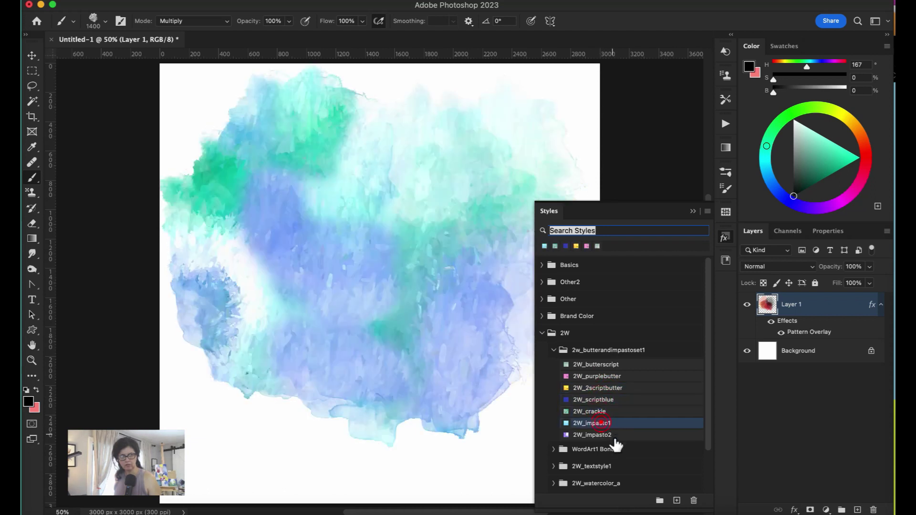
{"action": "left_click", "coordinate": [605, 434]}
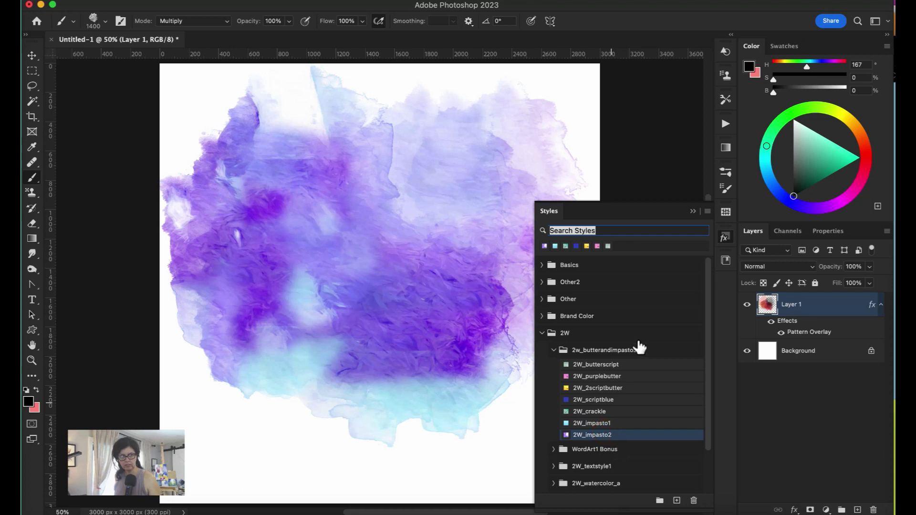
- Switch Layer 1 to the 2W_purplebutter style and add a new empty layer
{"action": "left_click", "coordinate": [611, 376]}
{"action": "left_click", "coordinate": [692, 212]}
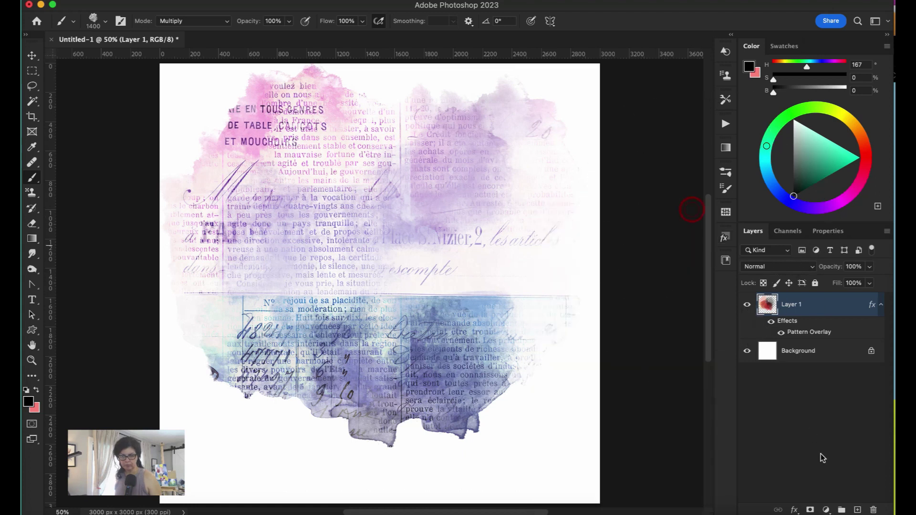
{"action": "left_click", "coordinate": [857, 510]}
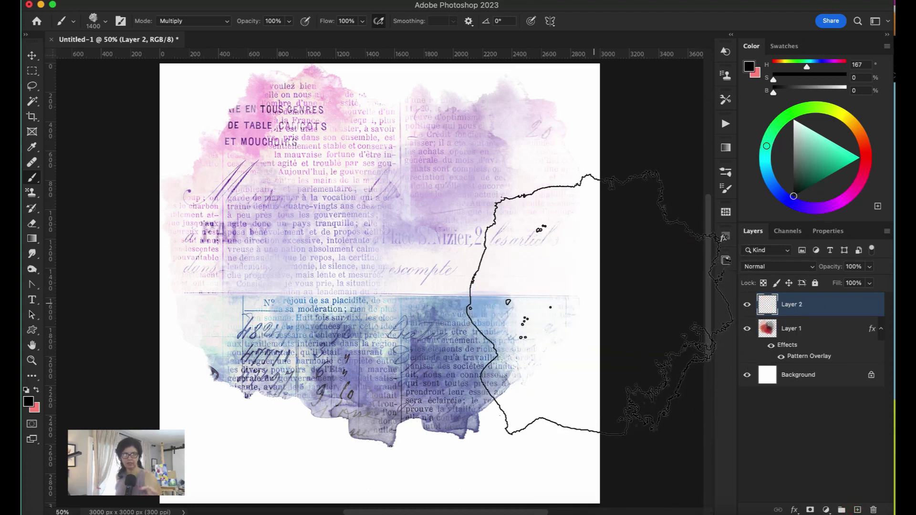
- Shrink the brush and choose 2W_Mini Set_brush2 from the Newsletter Freebie set
{"action": "key", "text": "bracketleft"}
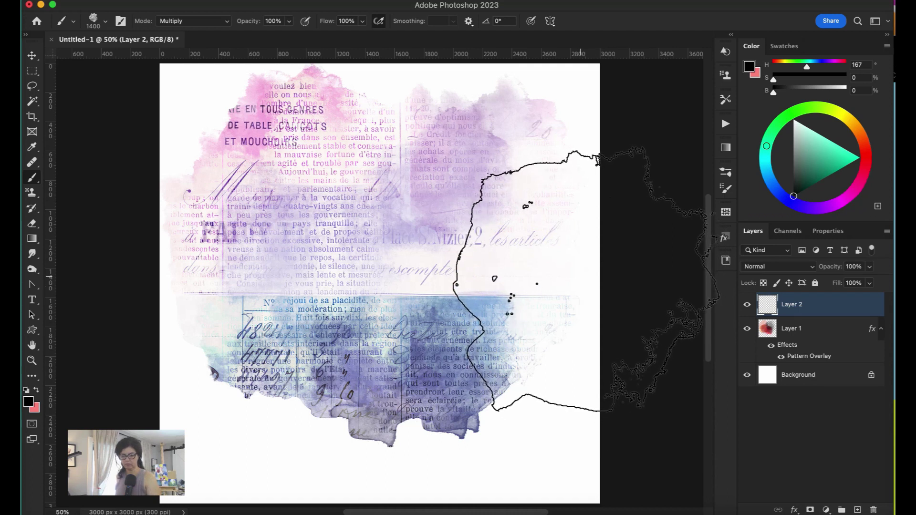
{"action": "key", "text": "bracketleft"}
{"action": "key", "text": "bracketleft"}
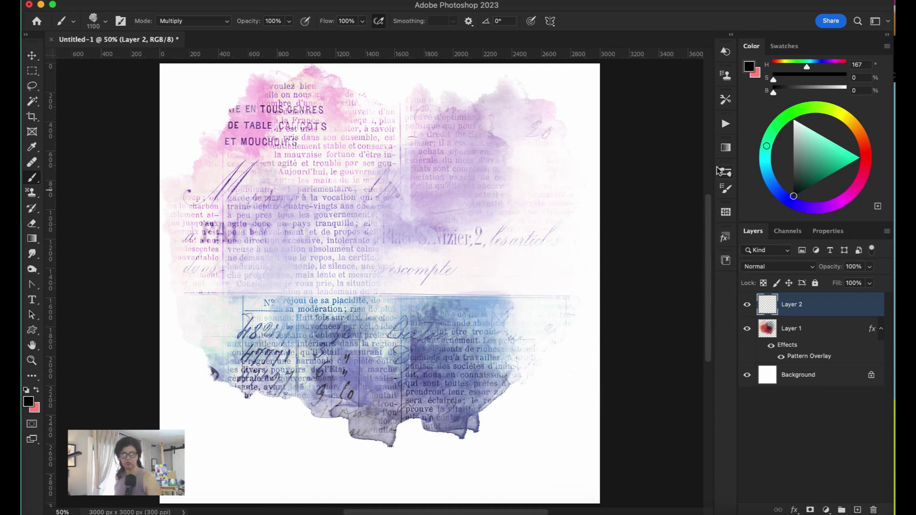
{"action": "left_click", "coordinate": [725, 172]}
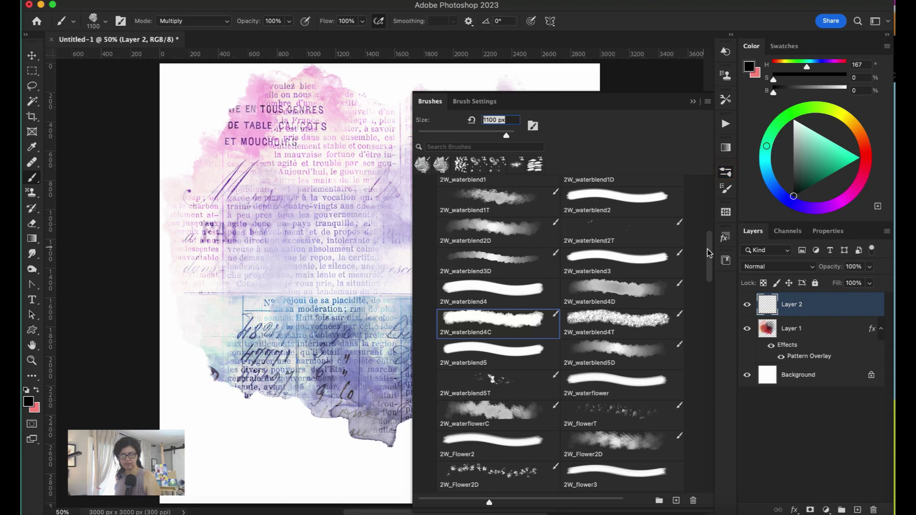
{"action": "left_click_drag", "start_coordinate": [709, 253], "coordinate": [706, 217]}
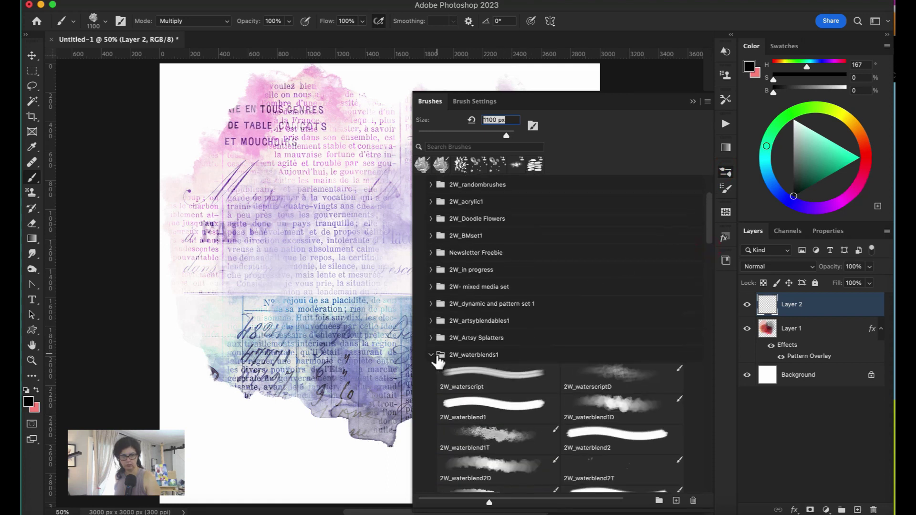
{"action": "left_click", "coordinate": [432, 355]}
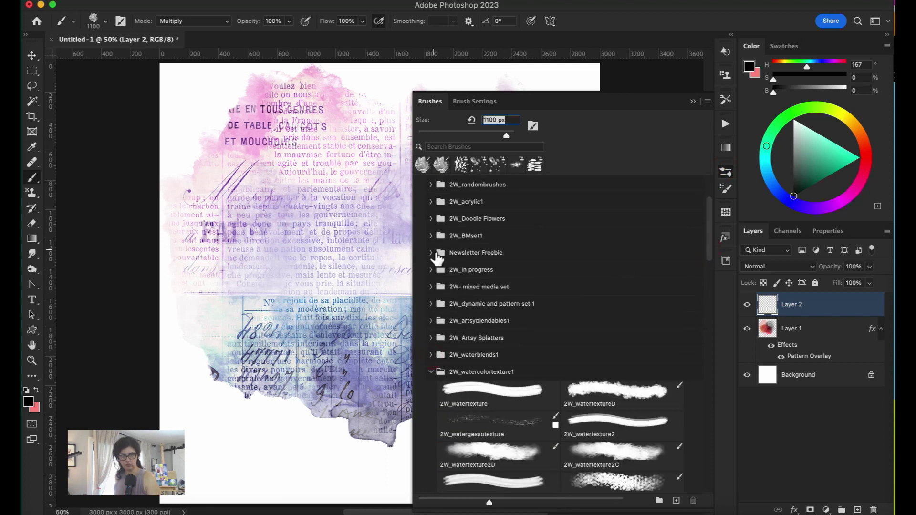
{"action": "left_click", "coordinate": [434, 253]}
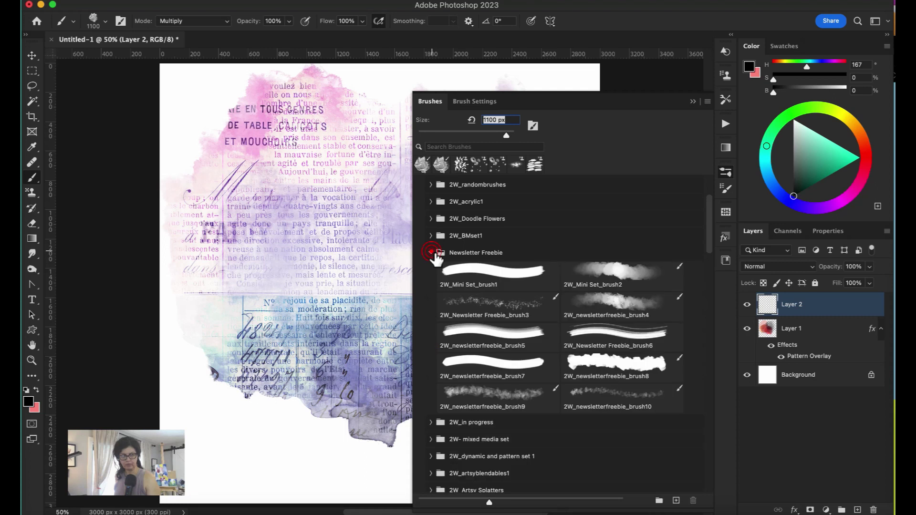
{"action": "double_click", "coordinate": [615, 276]}
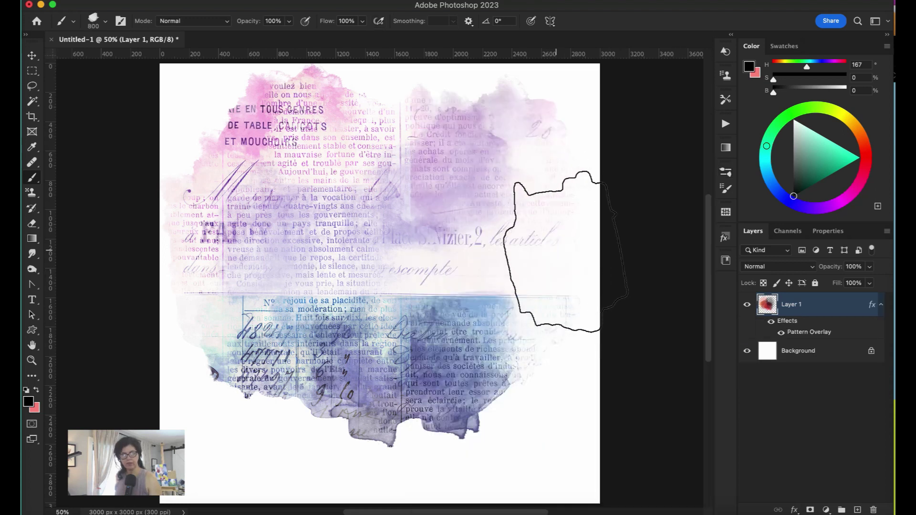
- Add Layer 2 and paint soft grey strokes down the canvas's right side
{"action": "left_click", "coordinate": [858, 509]}
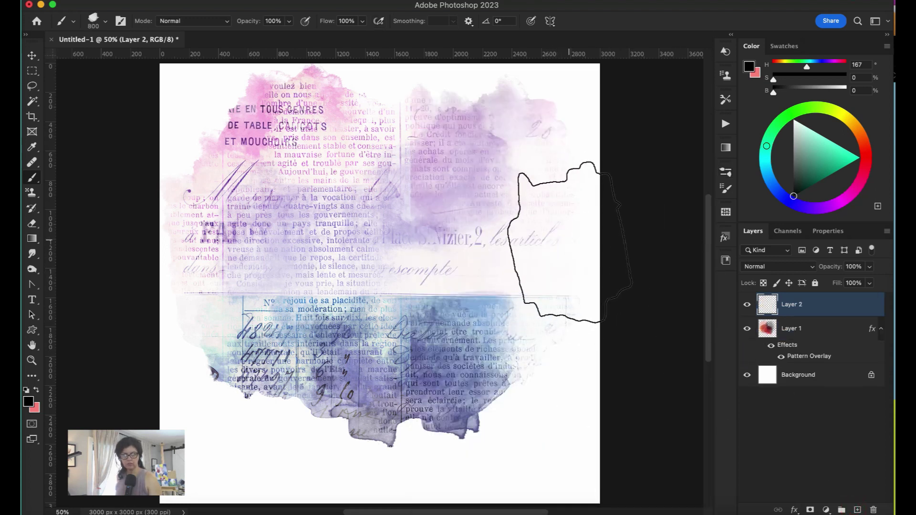
{"action": "mouse_move", "coordinate": [553, 246]}
{"action": "left_mouse_down"}
{"action": "mouse_move", "coordinate": [567, 241]}
{"action": "mouse_move", "coordinate": [541, 281]}
{"action": "mouse_move", "coordinate": [548, 356]}
{"action": "mouse_move", "coordinate": [560, 377]}
{"action": "left_mouse_up"}
{"action": "left_click", "coordinate": [726, 171]}
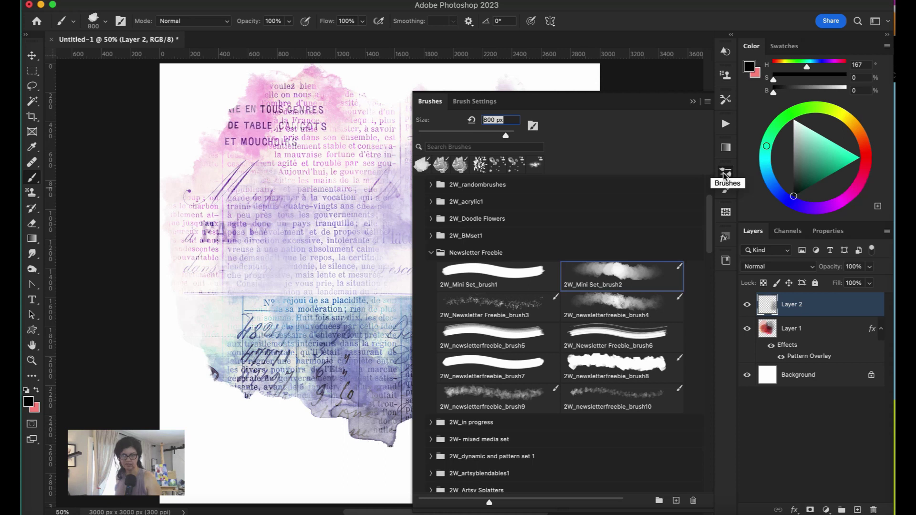
{"action": "left_click", "coordinate": [724, 175]}
- Brush more grey paint on the right and give Layer 2 the 2W_impasto1 style
{"action": "mouse_move", "coordinate": [566, 168]}
{"action": "left_mouse_down"}
{"action": "mouse_move", "coordinate": [536, 251]}
{"action": "mouse_move", "coordinate": [507, 264]}
{"action": "mouse_move", "coordinate": [572, 302]}
{"action": "mouse_move", "coordinate": [583, 358]}
{"action": "left_mouse_up"}
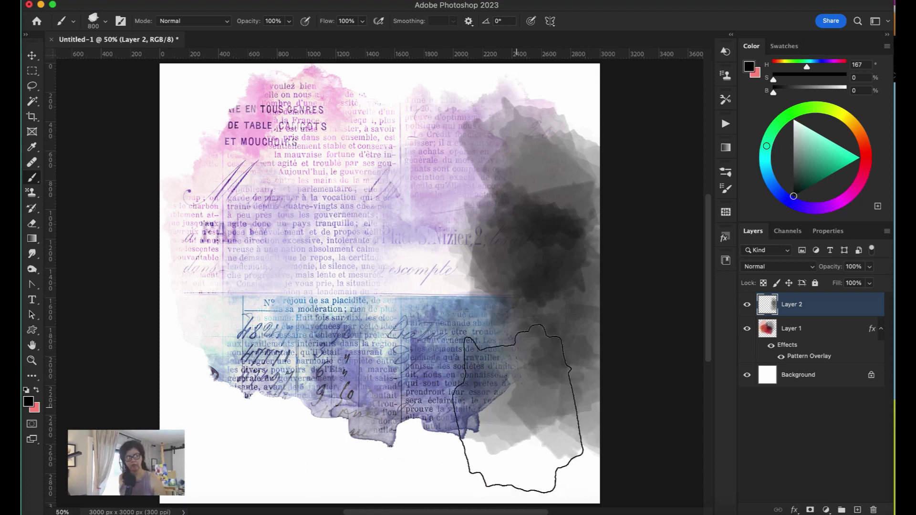
{"action": "left_click", "coordinate": [724, 237]}
{"action": "left_click", "coordinate": [609, 423]}
{"action": "left_click", "coordinate": [692, 211]}
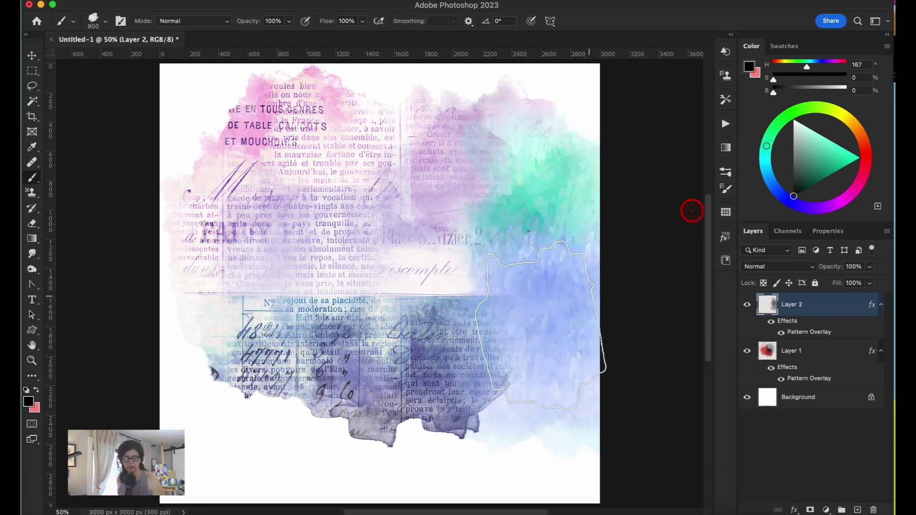
- Test blue strokes at lower left with the brush9 preset, then undo both
{"action": "left_click", "coordinate": [724, 169]}
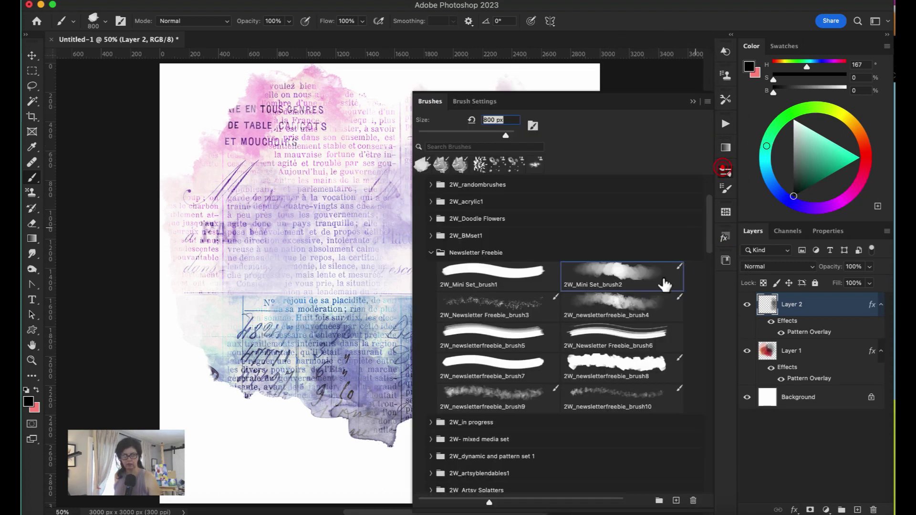
{"action": "left_click", "coordinate": [531, 404]}
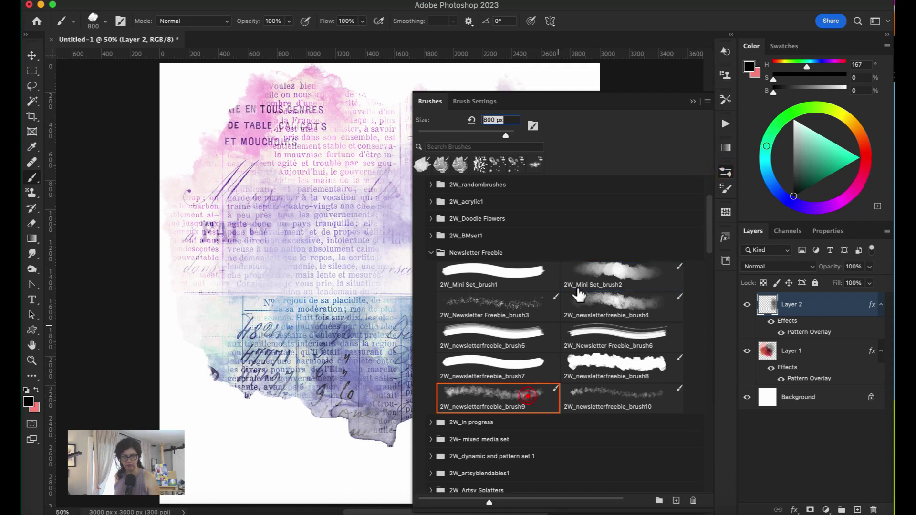
{"action": "left_click", "coordinate": [690, 102]}
{"action": "mouse_move", "coordinate": [224, 429]}
{"action": "left_mouse_down"}
{"action": "mouse_move", "coordinate": [191, 429]}
{"action": "mouse_move", "coordinate": [184, 362]}
{"action": "left_mouse_up"}
{"action": "key", "text": "super+z"}
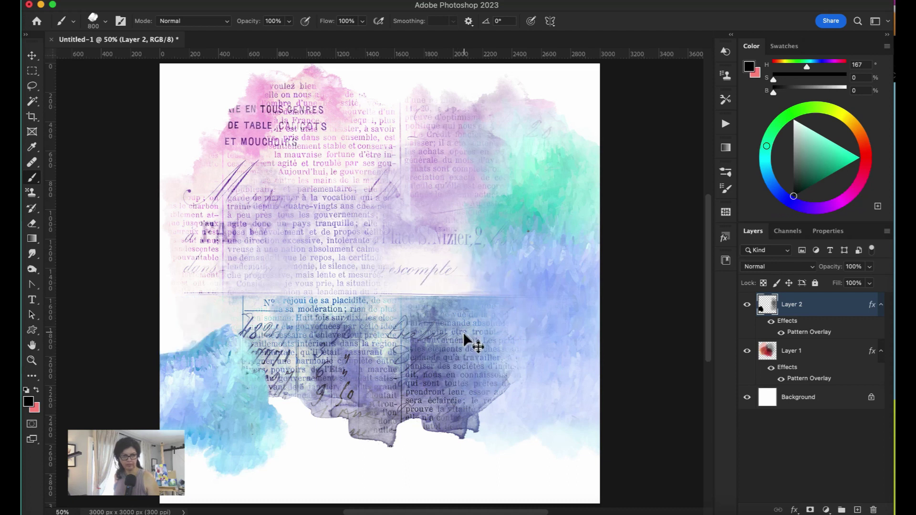
{"action": "key", "text": "super+z"}
- Add Layer 3, paint black at lower left, and style it 2W_2scriptbutter after trying 2W_crackle
{"action": "left_click", "coordinate": [857, 509]}
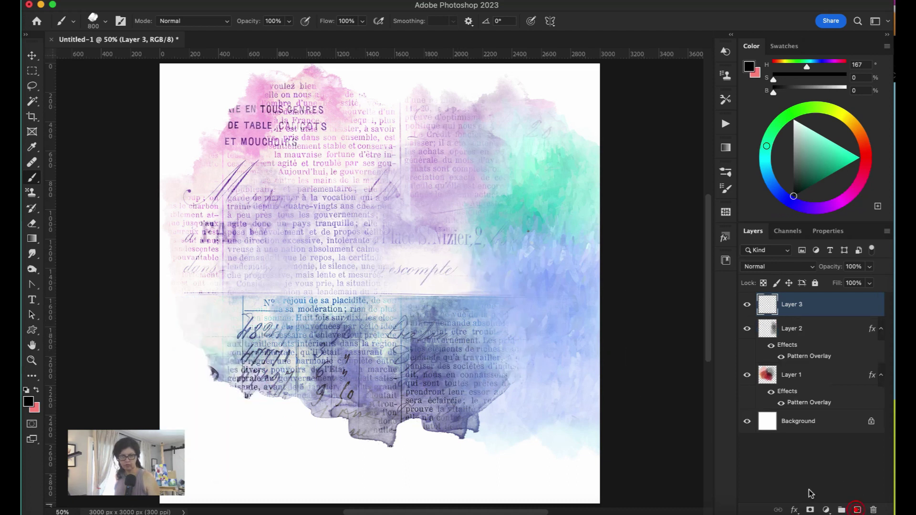
{"action": "mouse_move", "coordinate": [260, 455]}
{"action": "left_mouse_down"}
{"action": "mouse_move", "coordinate": [245, 388]}
{"action": "mouse_move", "coordinate": [188, 352]}
{"action": "mouse_move", "coordinate": [182, 267]}
{"action": "mouse_move", "coordinate": [251, 308]}
{"action": "mouse_move", "coordinate": [272, 408]}
{"action": "left_mouse_up"}
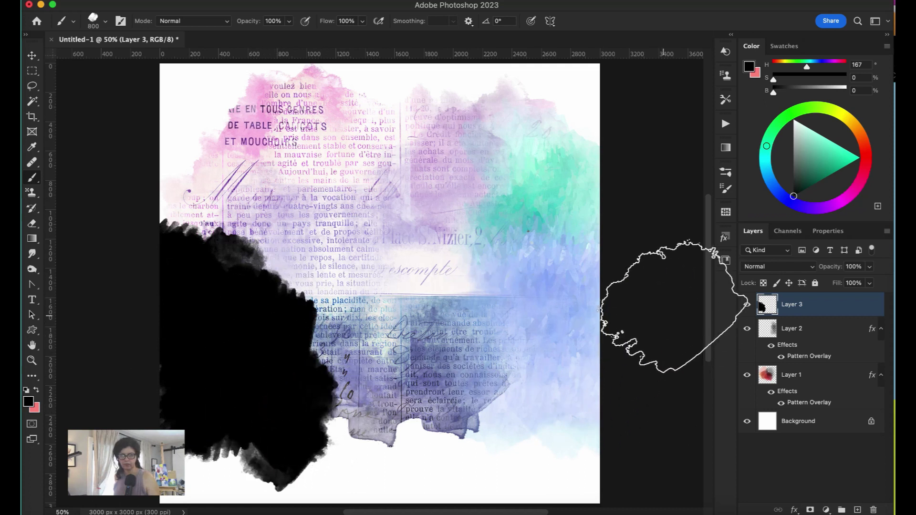
{"action": "left_click", "coordinate": [725, 172]}
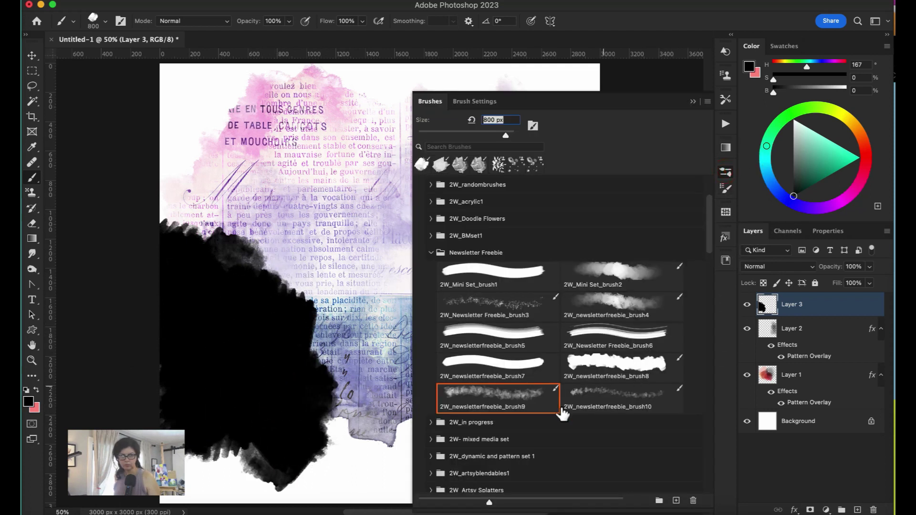
{"action": "left_click", "coordinate": [724, 237]}
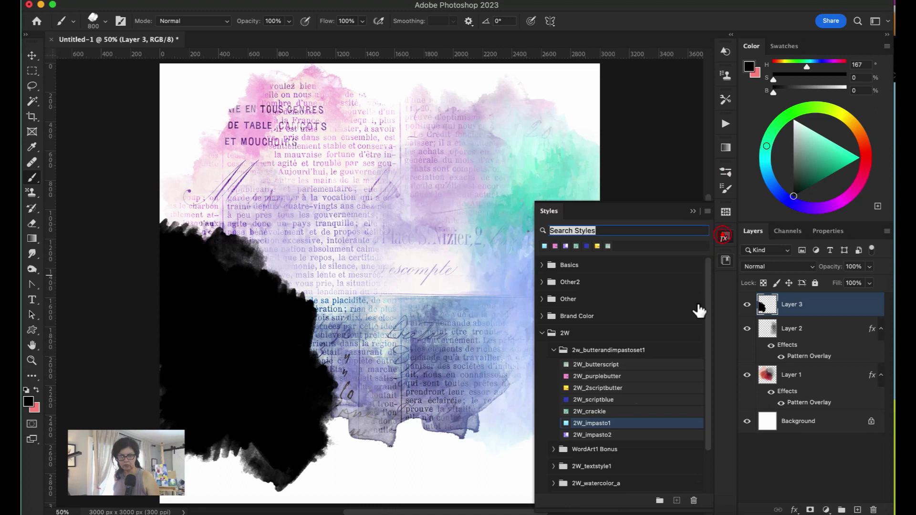
{"action": "left_click", "coordinate": [608, 411]}
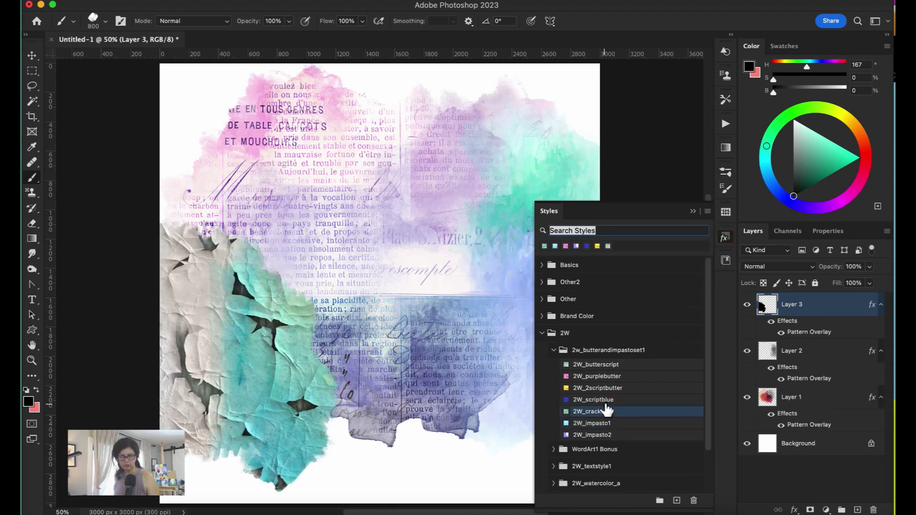
{"action": "left_click", "coordinate": [610, 389]}
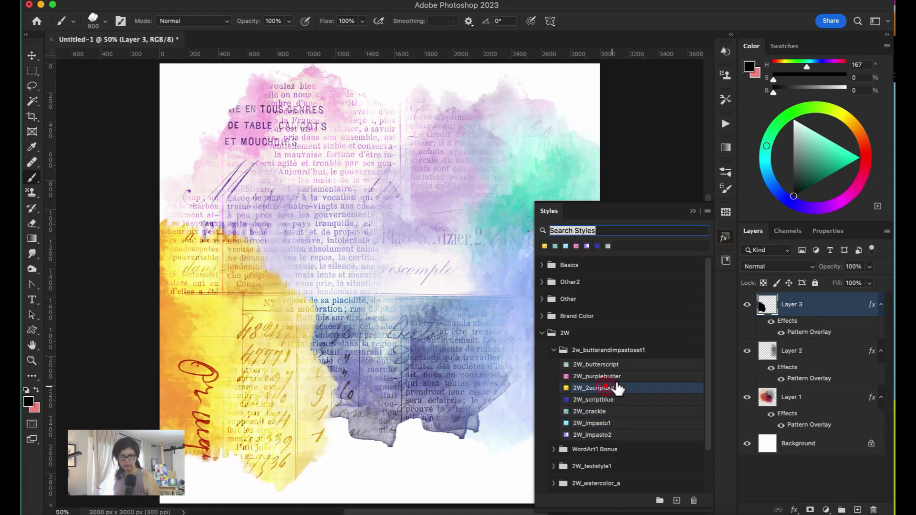
{"action": "left_click", "coordinate": [693, 212]}
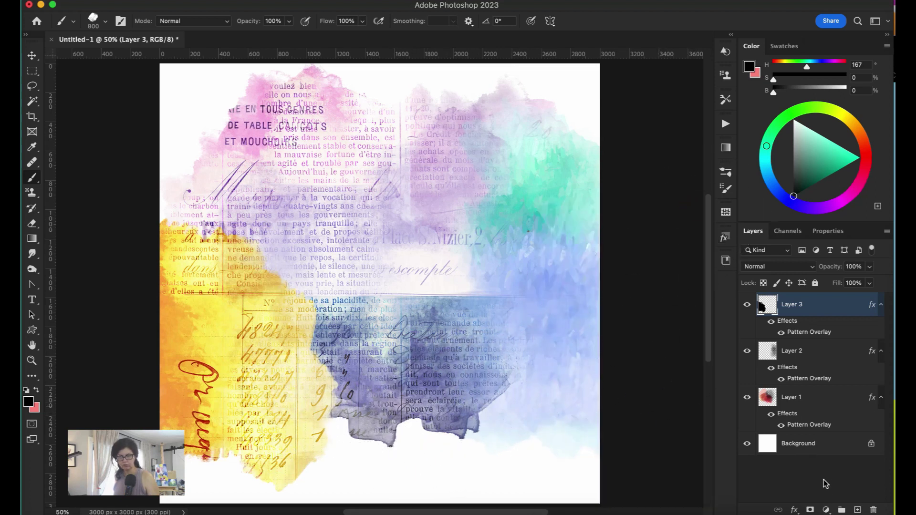
- Add Layer 4 and paint black along the bottom and at the right edge
{"action": "left_click", "coordinate": [857, 510]}
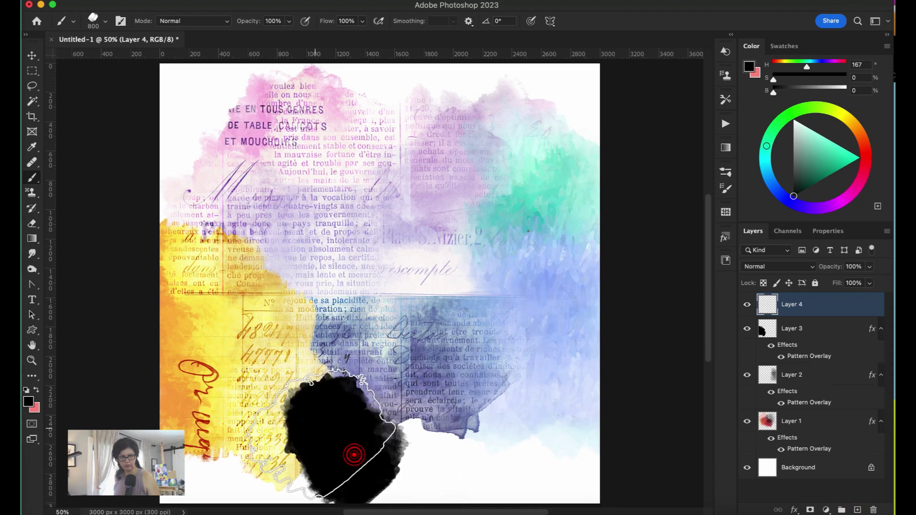
{"action": "left_click_drag", "start_coordinate": [353, 455], "coordinate": [293, 476]}
{"action": "left_click", "coordinate": [594, 225]}
{"action": "left_click", "coordinate": [597, 254]}
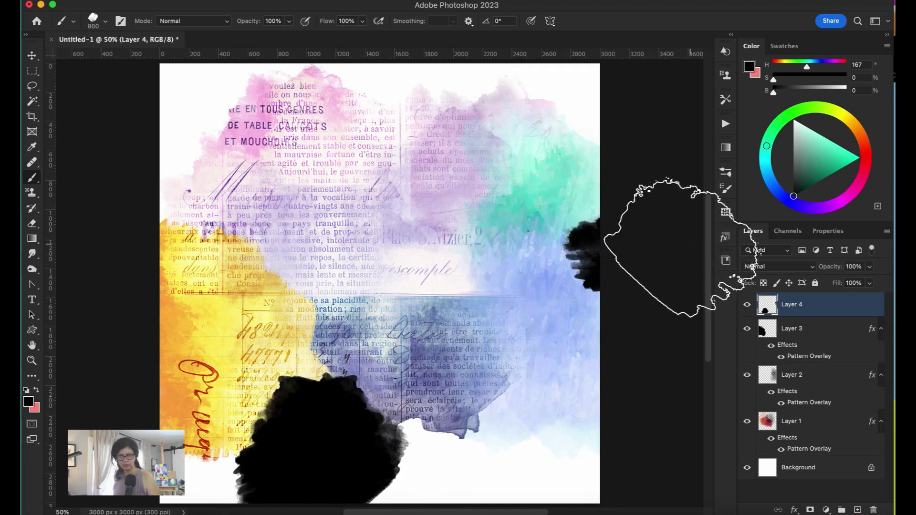
- Style the new paint with 2W_impasto2 (after trying 2W_impasto1) and add an empty Layer 5
{"action": "left_click", "coordinate": [724, 236]}
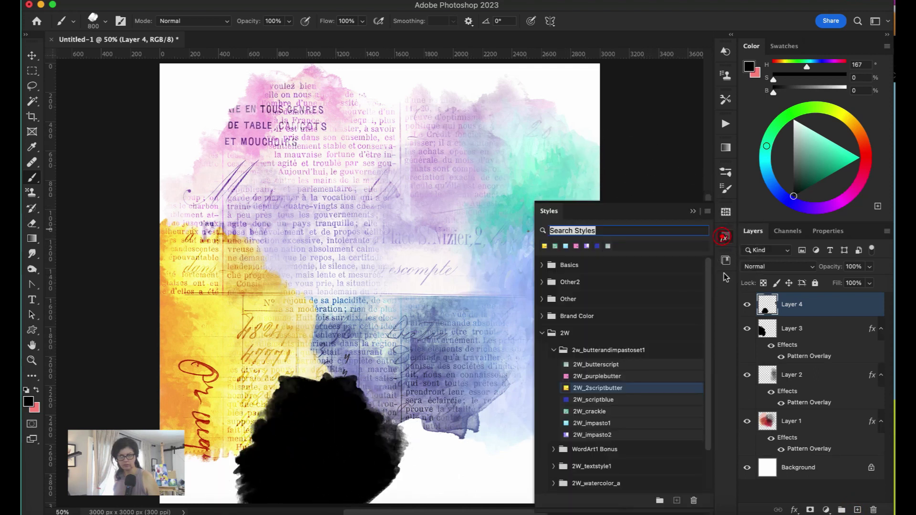
{"action": "left_click", "coordinate": [619, 435]}
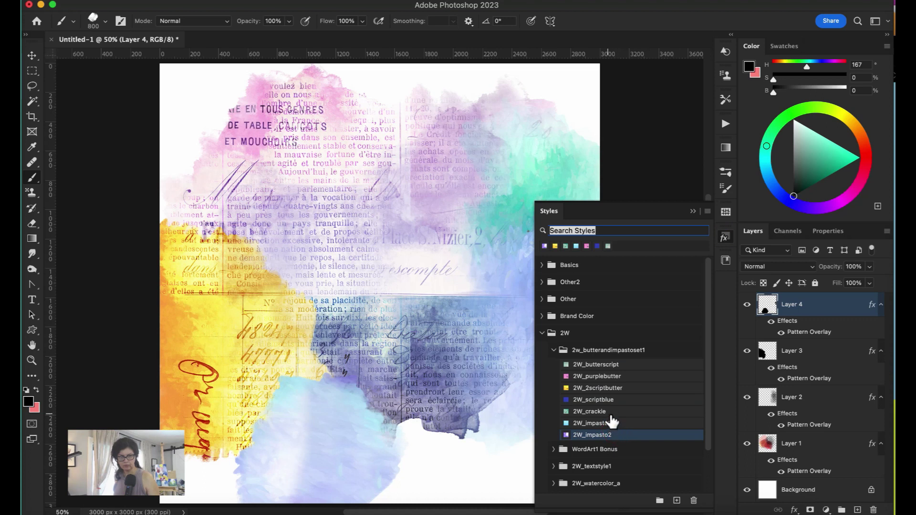
{"action": "left_click", "coordinate": [611, 421]}
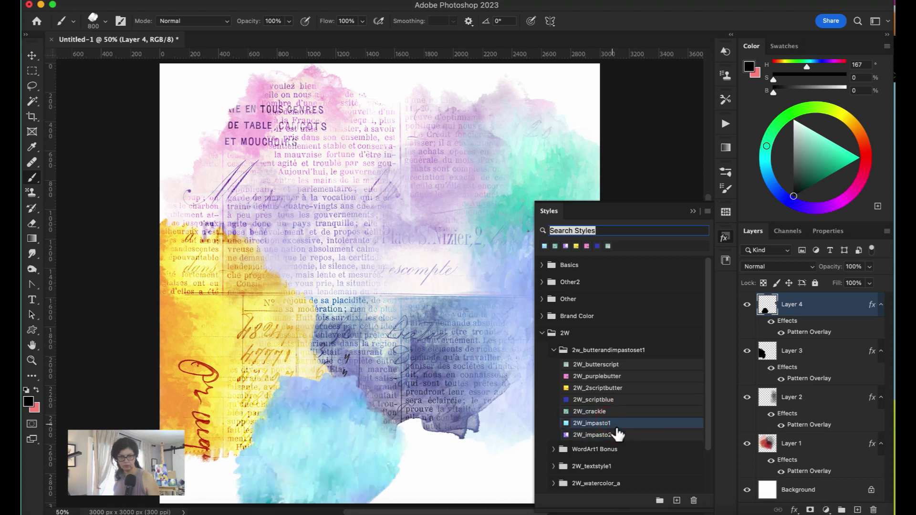
{"action": "left_click", "coordinate": [612, 434]}
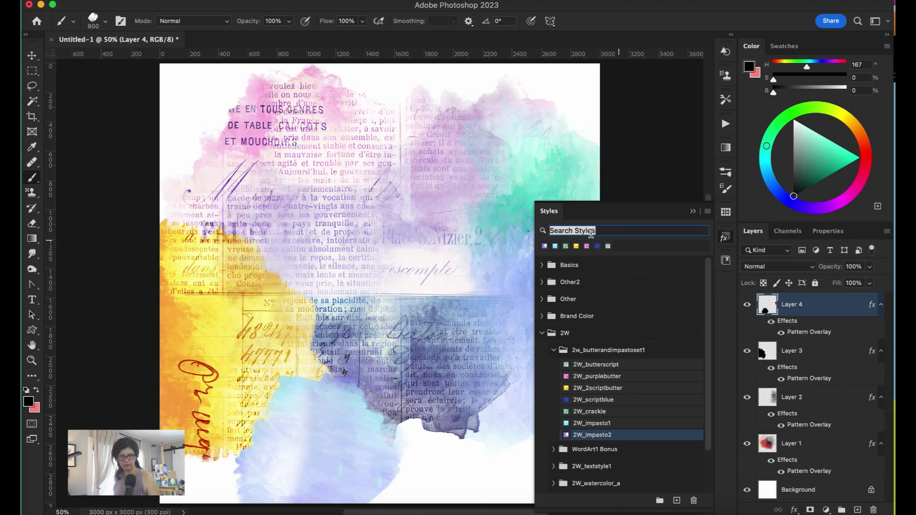
{"action": "left_click", "coordinate": [675, 181]}
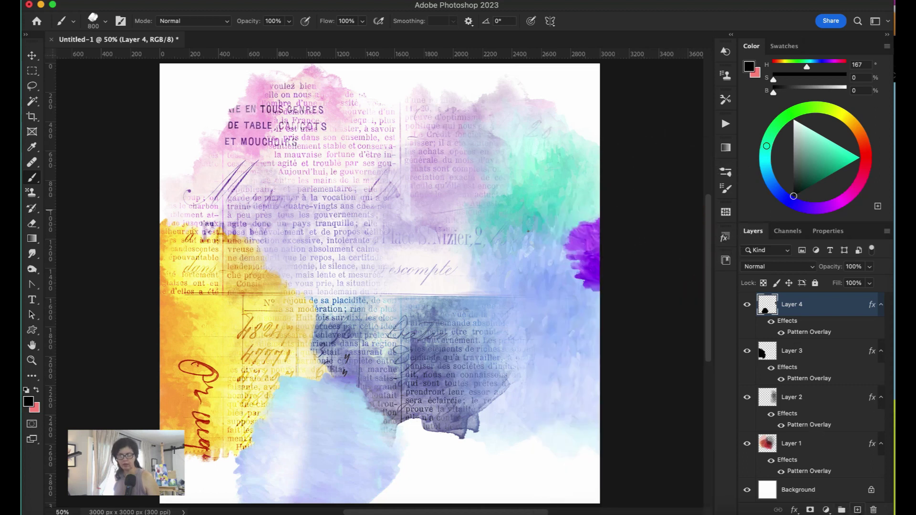
{"action": "left_click", "coordinate": [857, 510]}
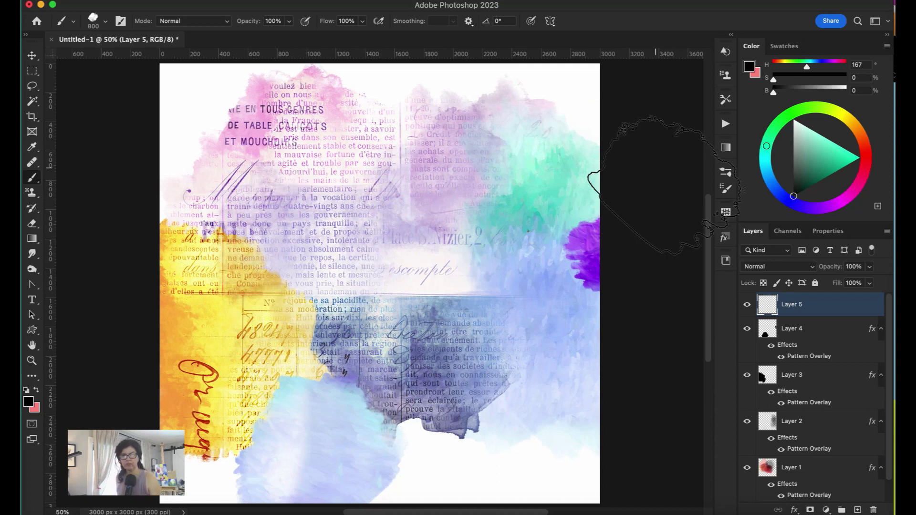
- Set up the brush4 preset at 600 px with 89% flow and 96% opacity
{"action": "left_click", "coordinate": [725, 174]}
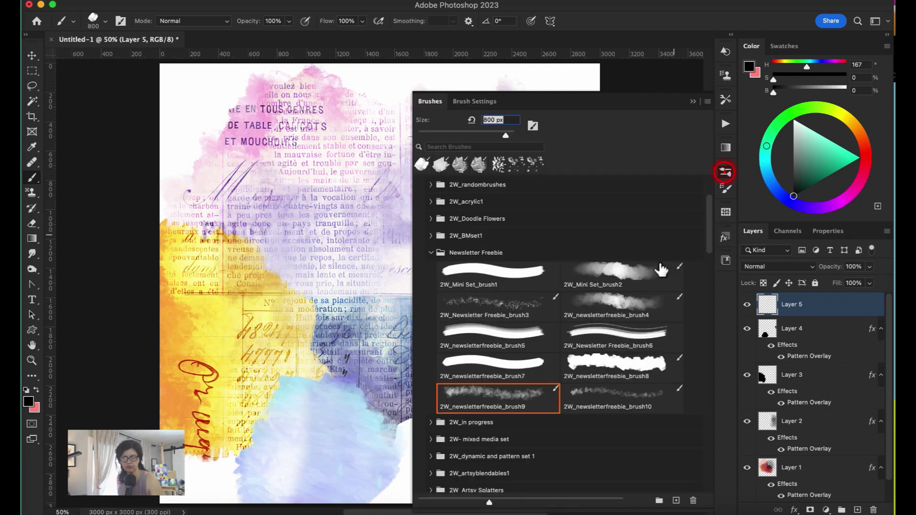
{"action": "left_click", "coordinate": [634, 302]}
{"action": "left_click", "coordinate": [694, 103]}
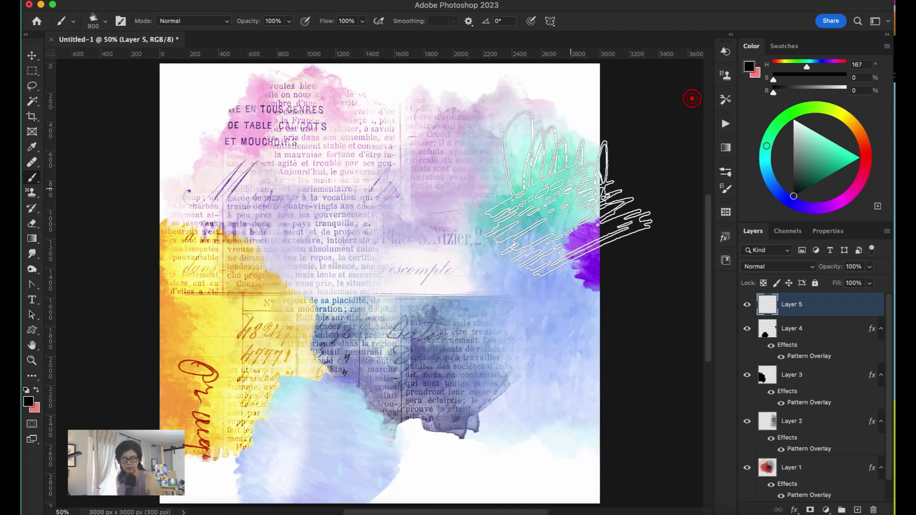
{"action": "key", "text": "bracketleft"}
{"action": "key", "text": "bracketleft"}
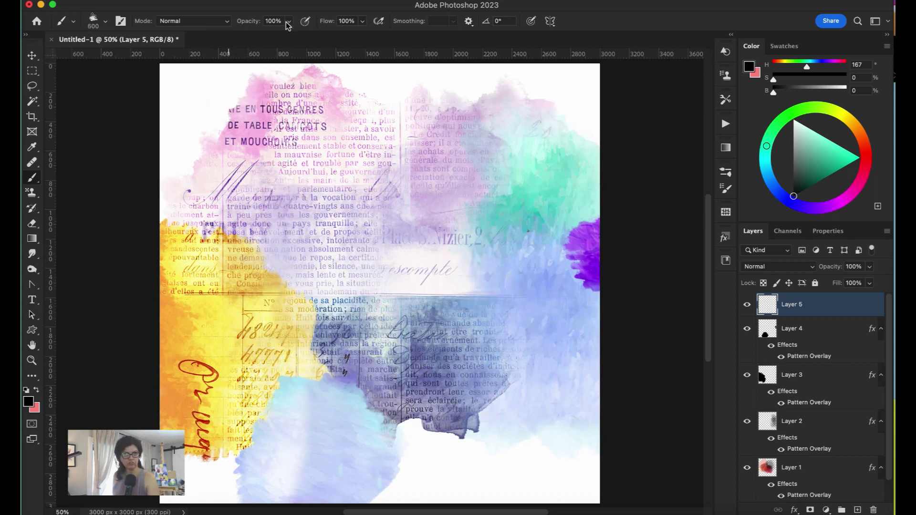
{"action": "left_click", "coordinate": [361, 21]}
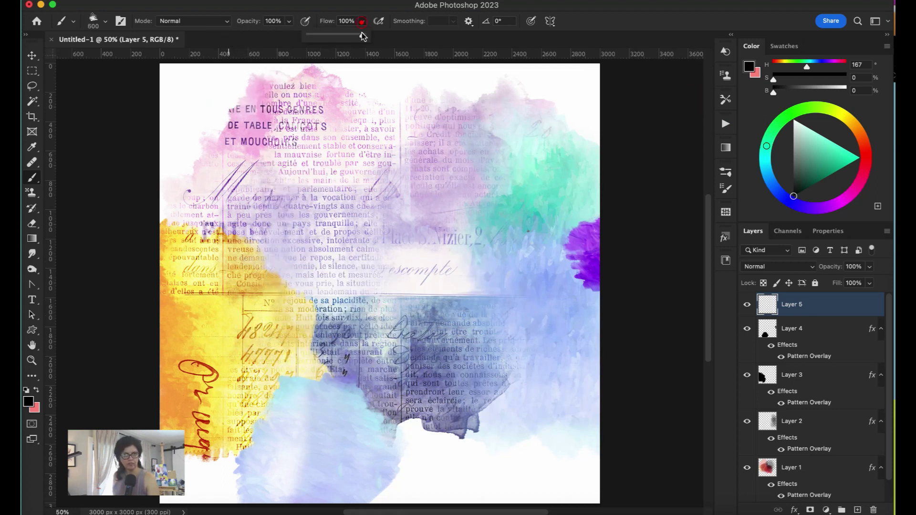
{"action": "left_click", "coordinate": [289, 21]}
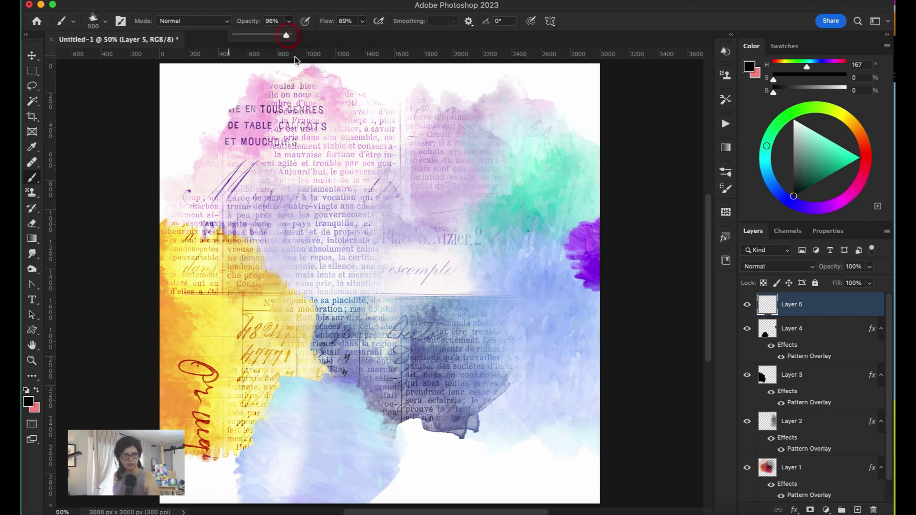
- Scribble black over the centre and top centre, then apply the 2W_crackle style
{"action": "left_click", "coordinate": [348, 358]}
{"action": "left_click", "coordinate": [329, 320]}
{"action": "mouse_move", "coordinate": [329, 321]}
{"action": "left_mouse_down"}
{"action": "mouse_move", "coordinate": [299, 276]}
{"action": "mouse_move", "coordinate": [337, 268]}
{"action": "mouse_move", "coordinate": [333, 318]}
{"action": "mouse_move", "coordinate": [317, 332]}
{"action": "mouse_move", "coordinate": [360, 291]}
{"action": "left_mouse_up"}
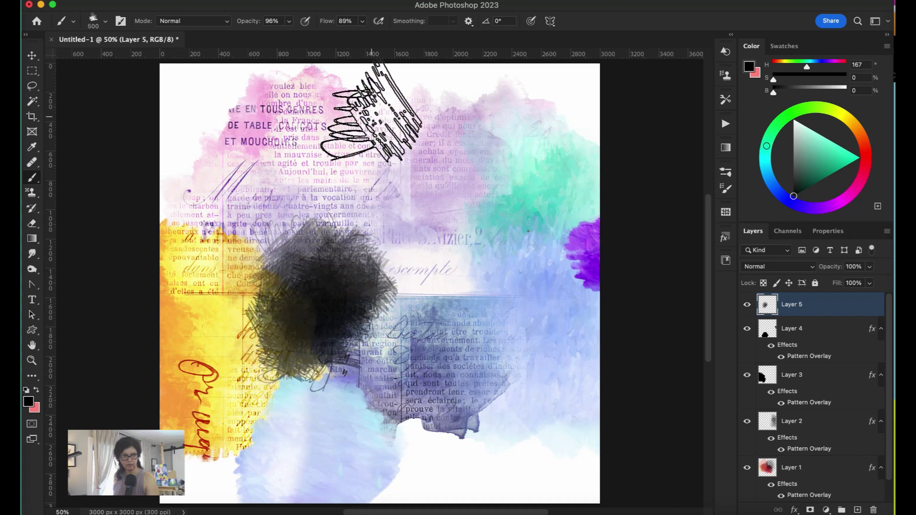
{"action": "mouse_move", "coordinate": [383, 106]}
{"action": "left_mouse_down"}
{"action": "mouse_move", "coordinate": [367, 116]}
{"action": "mouse_move", "coordinate": [419, 102]}
{"action": "mouse_move", "coordinate": [423, 126]}
{"action": "left_mouse_up"}
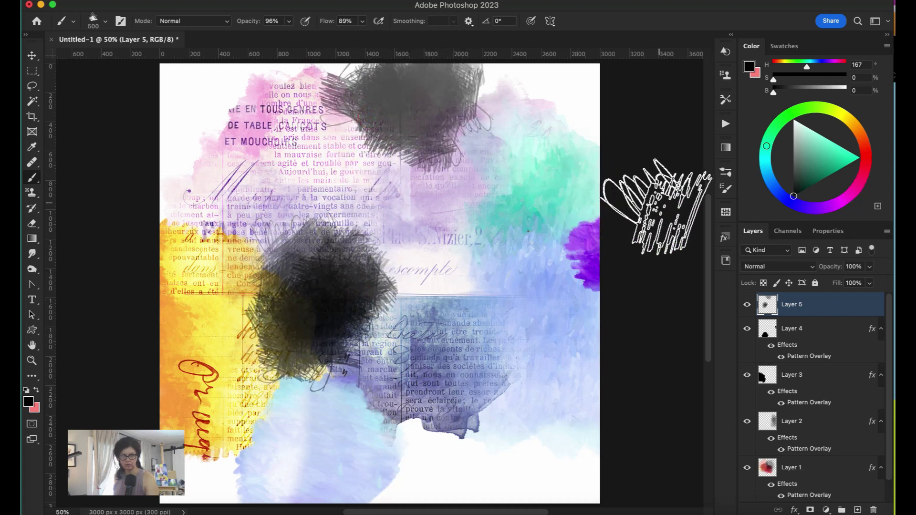
{"action": "left_click", "coordinate": [725, 236]}
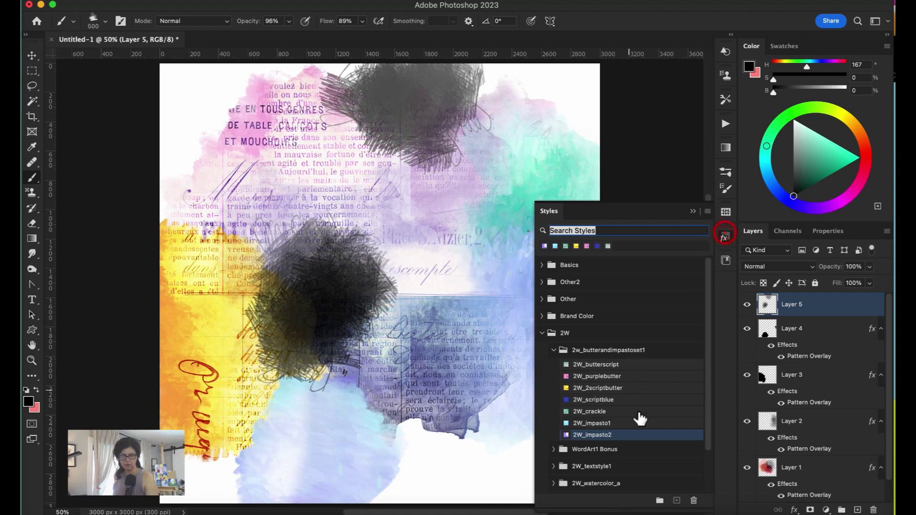
{"action": "left_click", "coordinate": [612, 411]}
{"action": "left_click", "coordinate": [693, 211]}
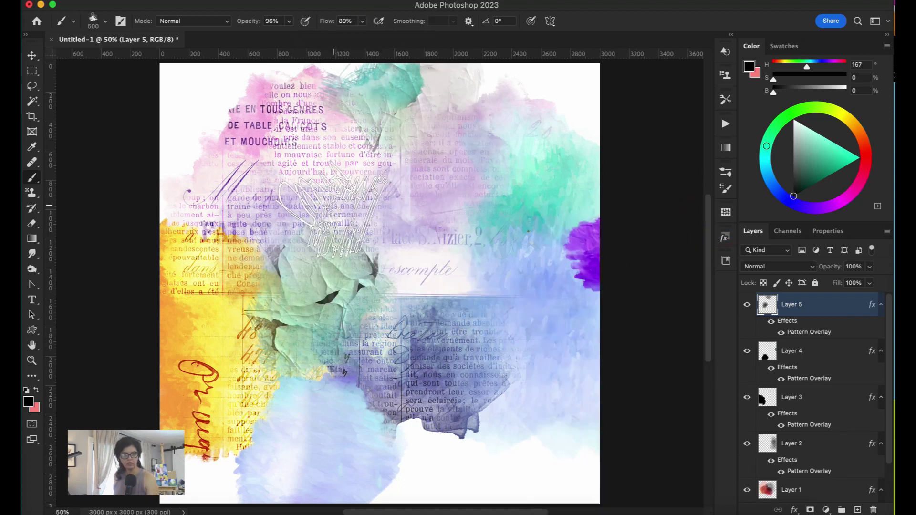
- Paint more crumpled-paper texture across the middle right of the collage
{"action": "left_click_drag", "start_coordinate": [294, 327], "coordinate": [344, 99]}
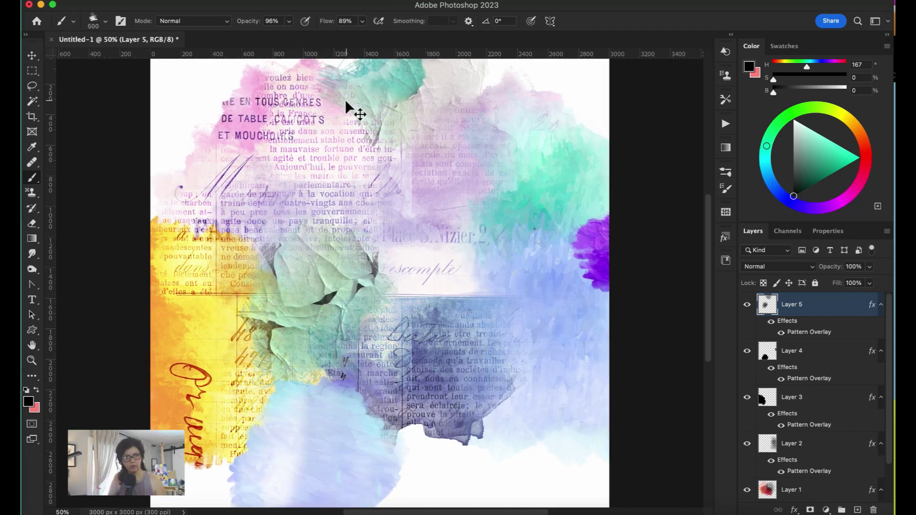
{"action": "key", "text": "super+plus"}
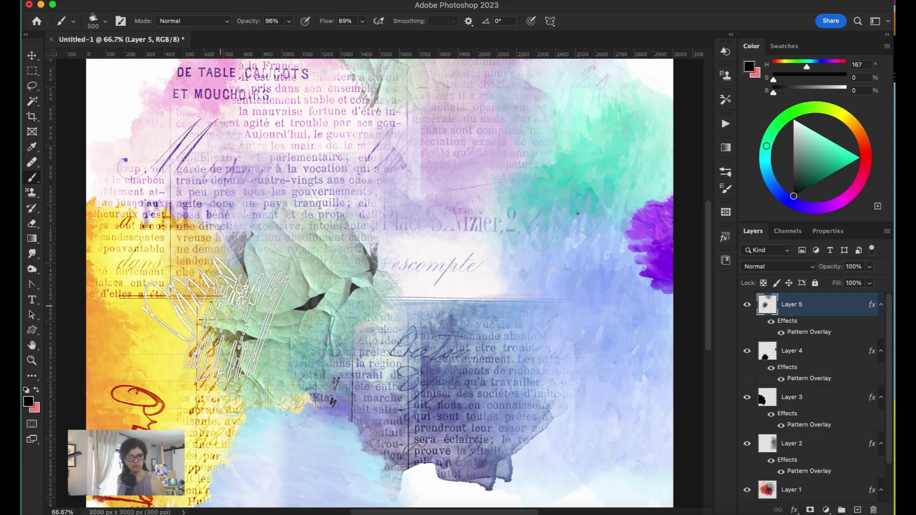
{"action": "mouse_move", "coordinate": [359, 236]}
{"action": "left_mouse_down"}
{"action": "mouse_move", "coordinate": [363, 224]}
{"action": "mouse_move", "coordinate": [386, 227]}
{"action": "mouse_move", "coordinate": [465, 267]}
{"action": "mouse_move", "coordinate": [603, 198]}
{"action": "mouse_move", "coordinate": [496, 272]}
{"action": "mouse_move", "coordinate": [613, 307]}
{"action": "mouse_move", "coordinate": [645, 189]}
{"action": "left_mouse_up"}
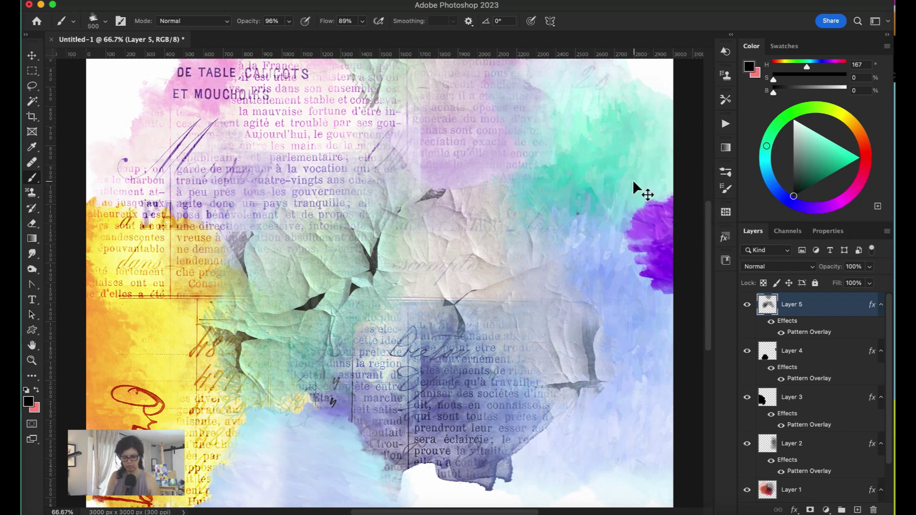
{"action": "key", "text": "super+minus"}
{"action": "key", "text": "super+minus"}
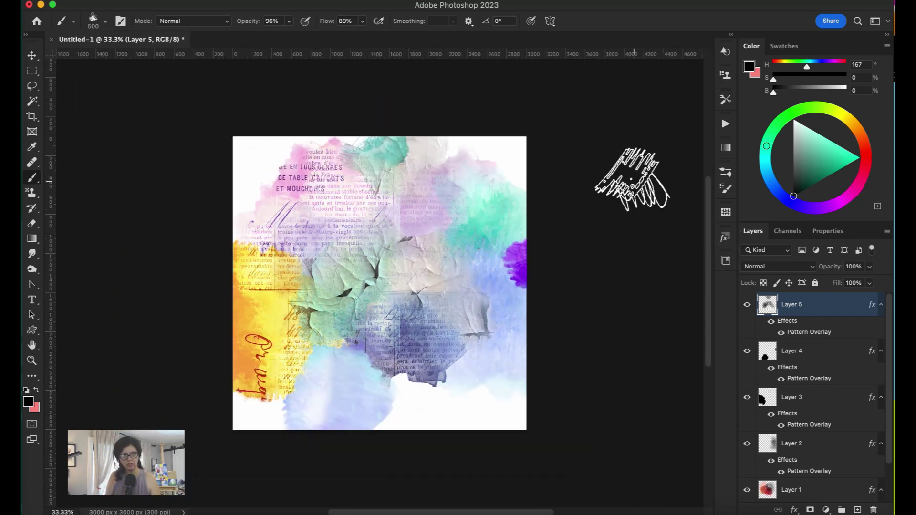
- Add Layer 6 and apply 2W_watercolor2_style10 from the 2W_watercolor_b style folder
{"action": "left_click", "coordinate": [857, 510]}
{"action": "left_click", "coordinate": [725, 238]}
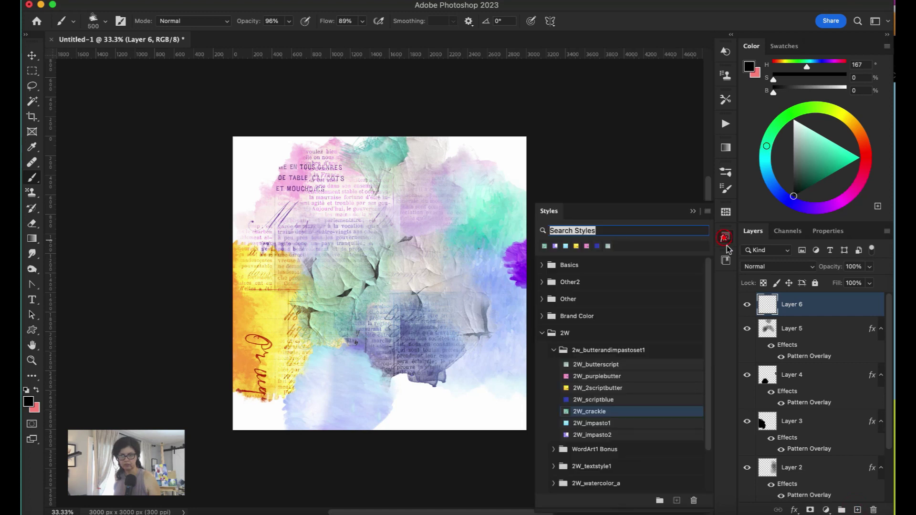
{"action": "left_click", "coordinate": [542, 333]}
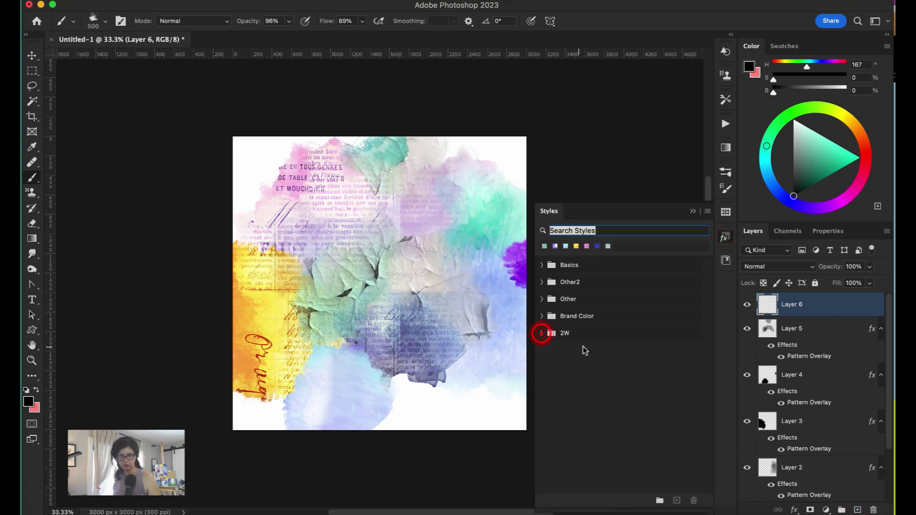
{"action": "left_click", "coordinate": [542, 333]}
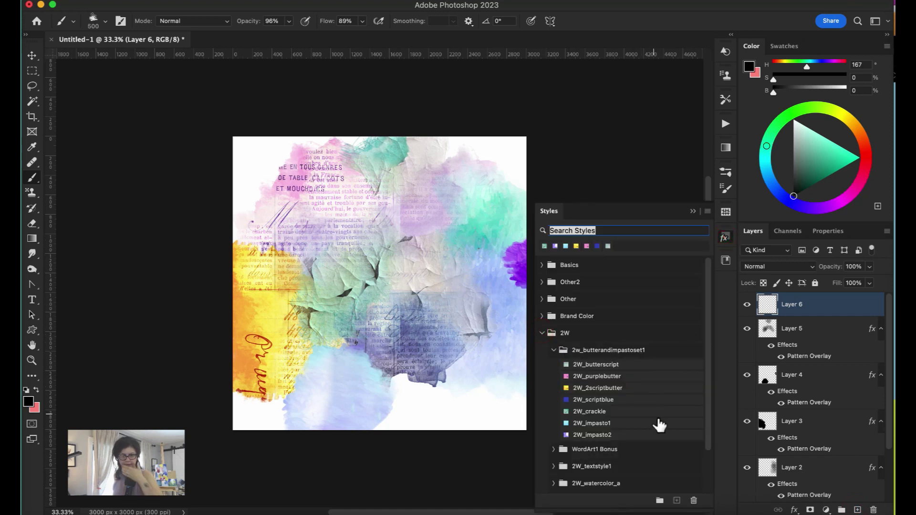
{"action": "left_click_drag", "start_coordinate": [708, 388], "coordinate": [706, 419]}
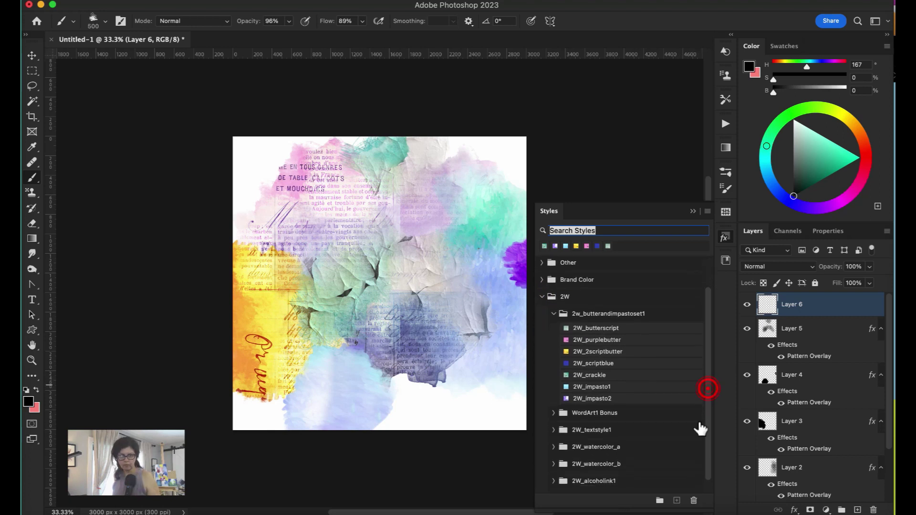
{"action": "left_click", "coordinate": [554, 447]}
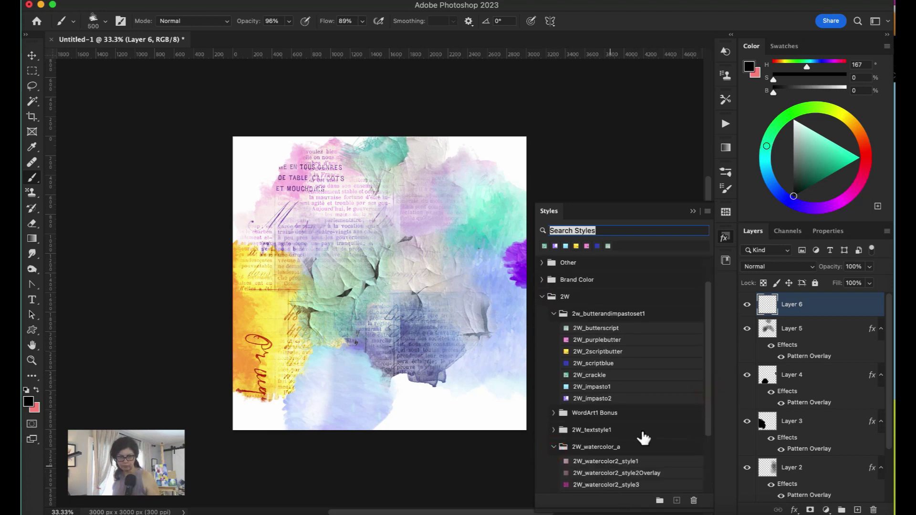
{"action": "left_click_drag", "start_coordinate": [707, 381], "coordinate": [703, 458]}
{"action": "left_click", "coordinate": [553, 467]}
{"action": "left_click", "coordinate": [639, 445]}
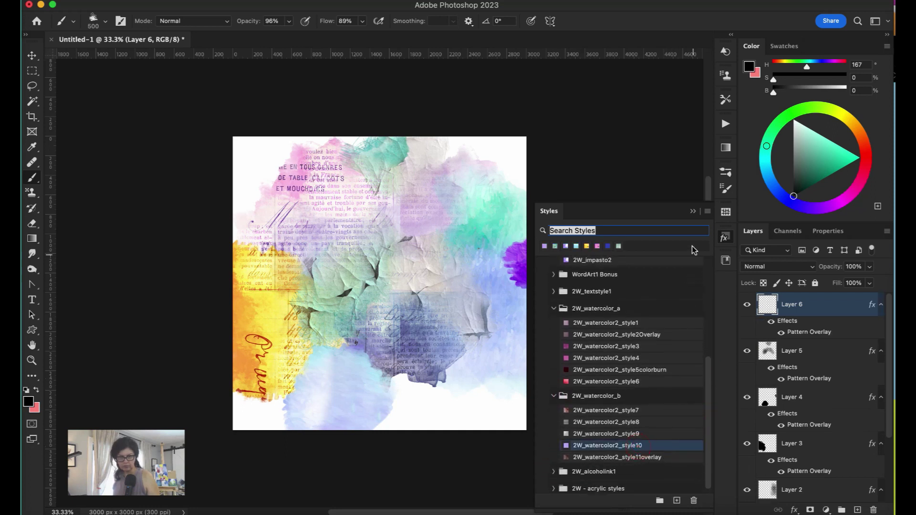
{"action": "left_click", "coordinate": [693, 212]}
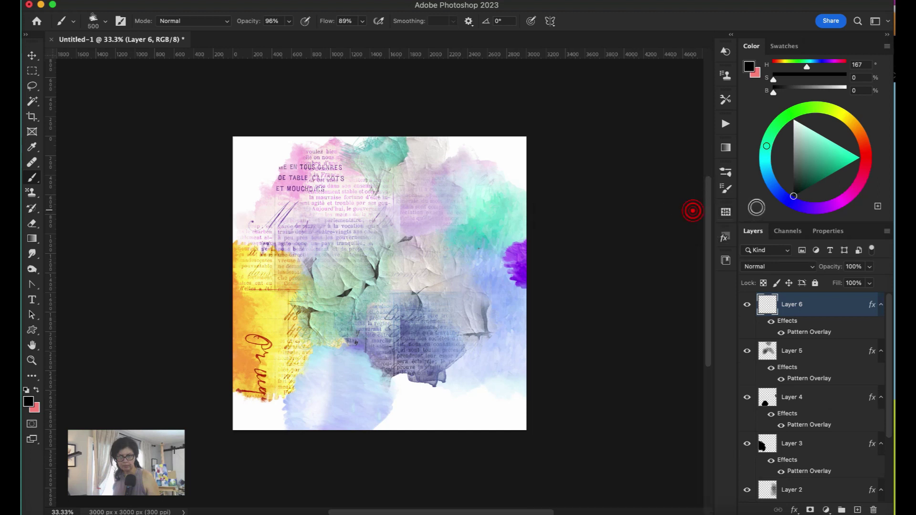
- Pick the 2W_Newsletter Freebie_brush3 tip and stamp a purple splatter at the top right
{"action": "left_click", "coordinate": [727, 173]}
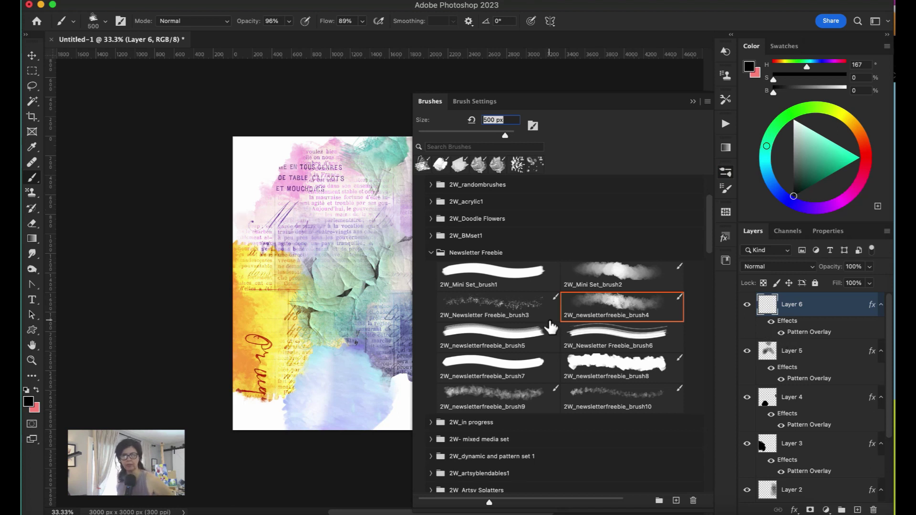
{"action": "left_click", "coordinate": [528, 313]}
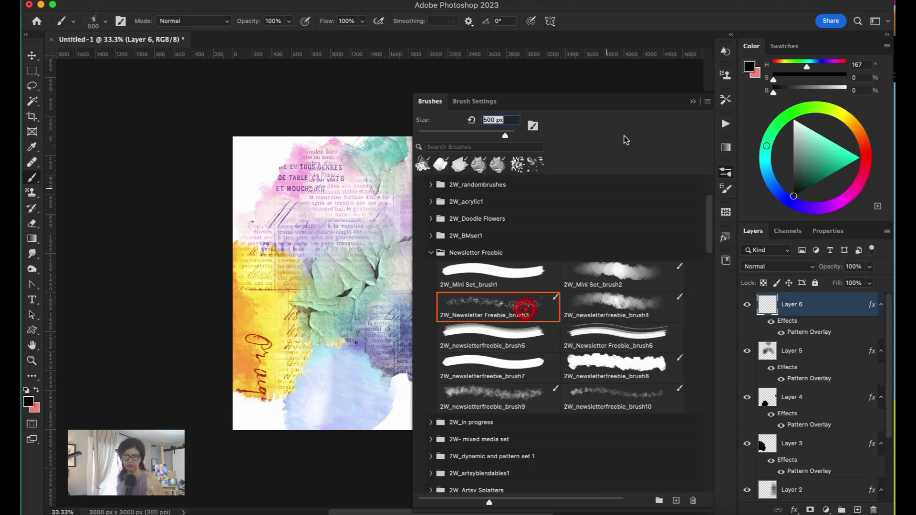
{"action": "left_click", "coordinate": [692, 101]}
{"action": "left_click_drag", "start_coordinate": [422, 189], "coordinate": [438, 157]}
{"action": "left_click", "coordinate": [482, 143]}
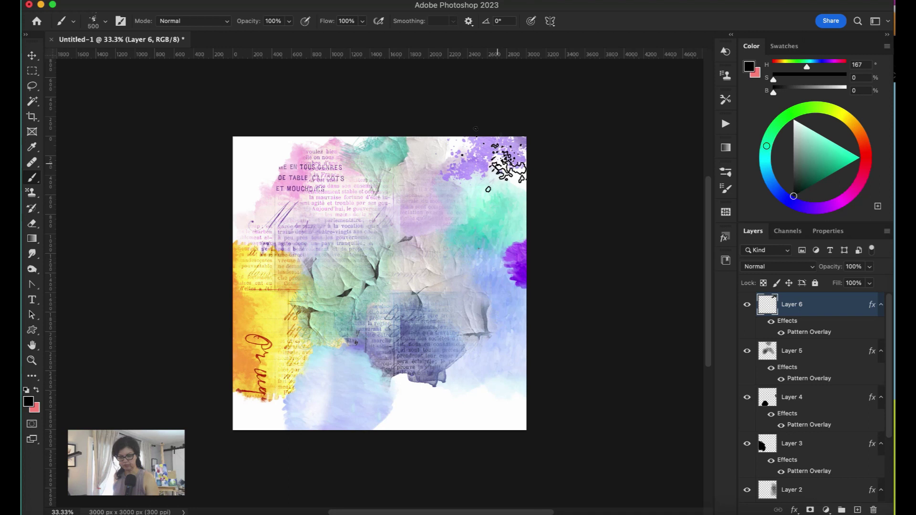
- Enlarge the brush to 800 px and stamp splatters at top right, bottom right and bottom centre
{"action": "key", "text": "bracketright"}
{"action": "key", "text": "bracketright"}
{"action": "key", "text": "bracketright"}
{"action": "left_click", "coordinate": [511, 180]}
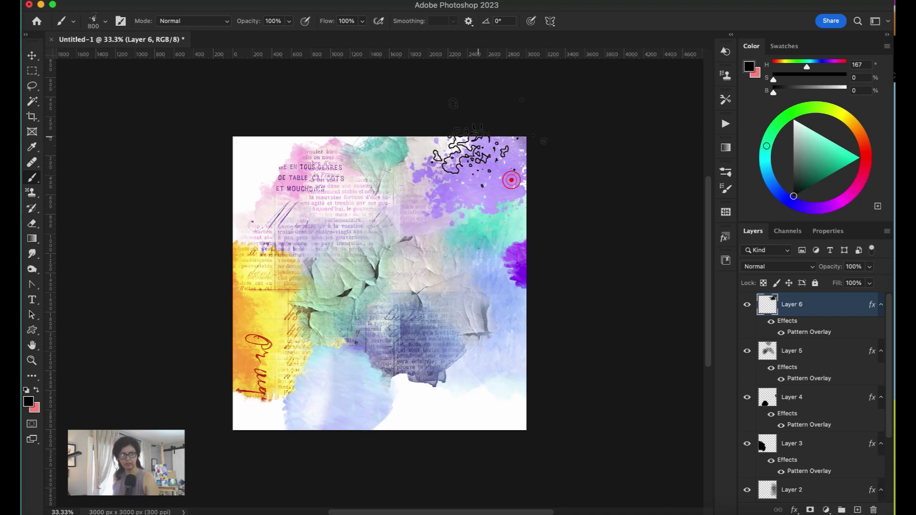
{"action": "left_click", "coordinate": [493, 402]}
{"action": "left_click", "coordinate": [396, 425]}
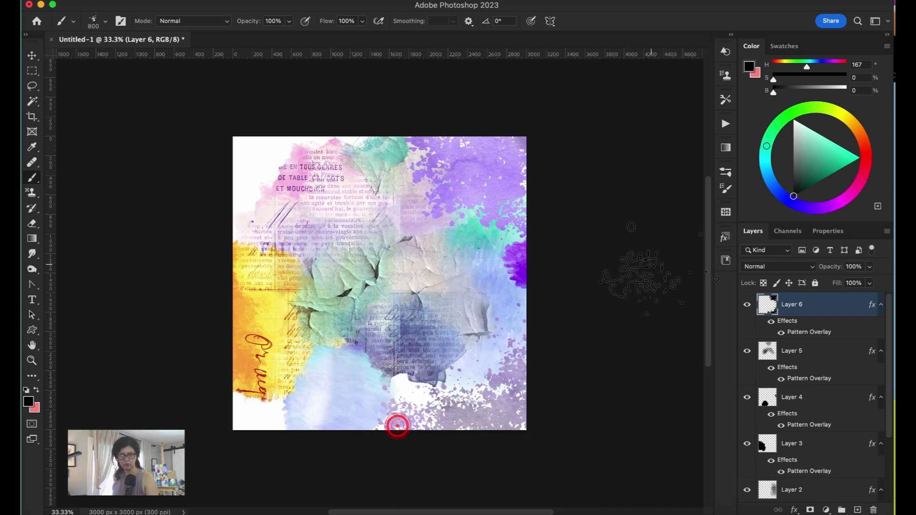
- Switch to the brush8 tip and stamp purple at the top left, upper left and bottom-left corner
{"action": "left_click", "coordinate": [726, 172]}
{"action": "left_click", "coordinate": [606, 361]}
{"action": "left_click", "coordinate": [691, 103]}
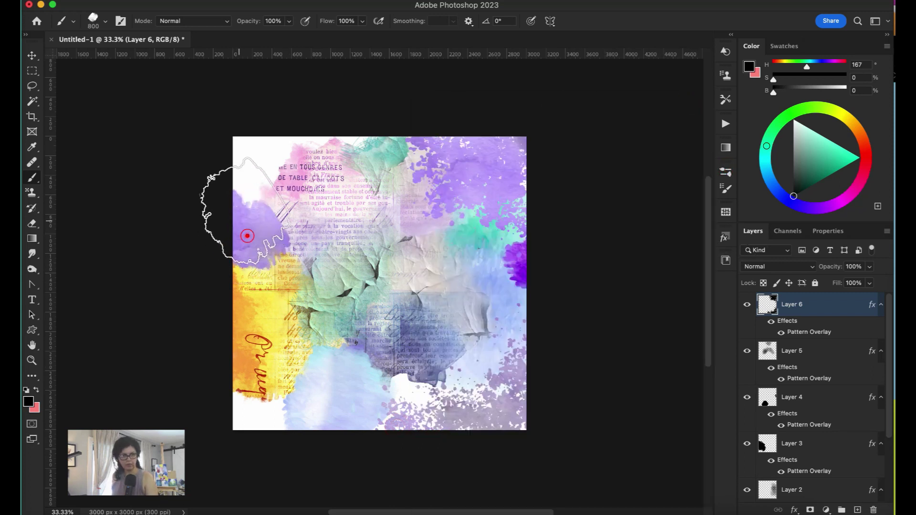
{"action": "left_click", "coordinate": [243, 183]}
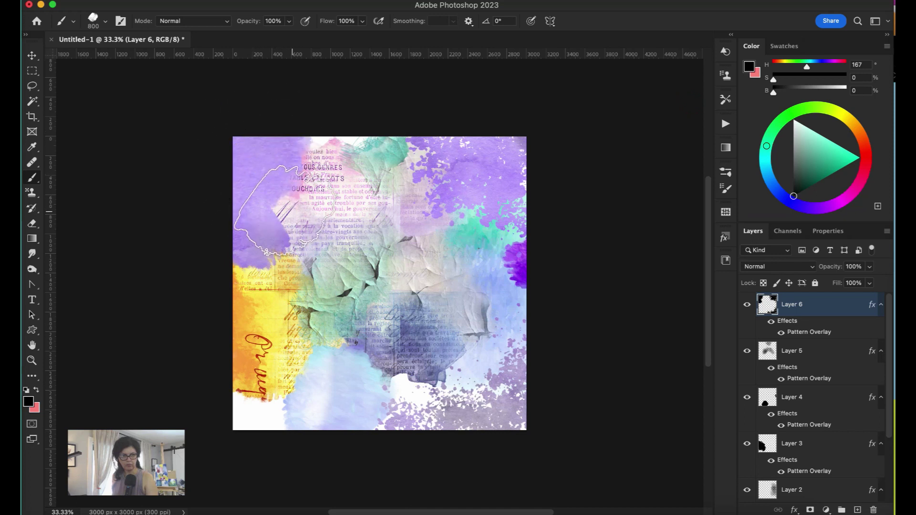
{"action": "left_click", "coordinate": [292, 211]}
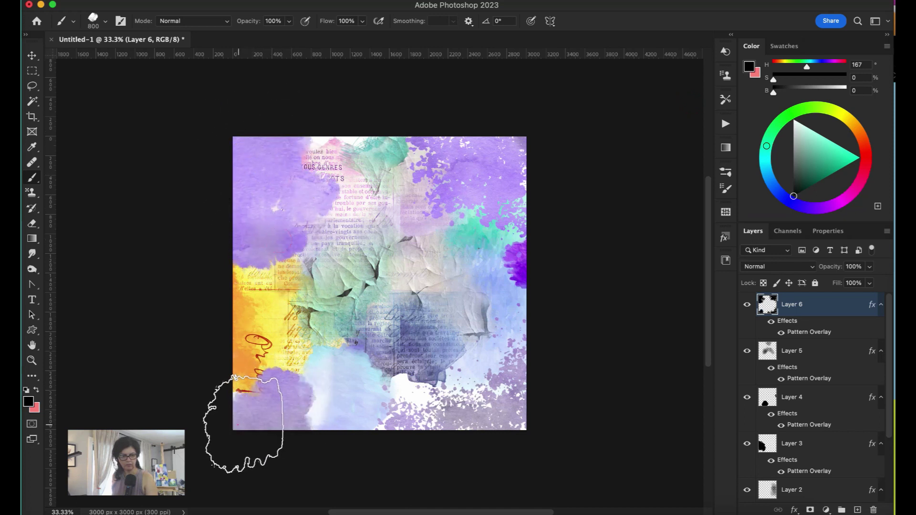
{"action": "left_click", "coordinate": [238, 425]}
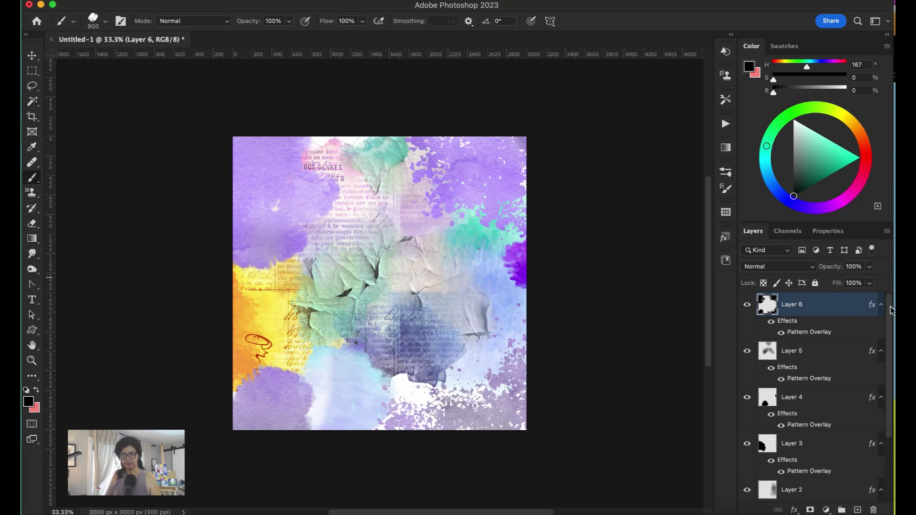
- Select Layers 1–6 and group them into Group 1
{"action": "left_click_drag", "start_coordinate": [889, 353], "coordinate": [891, 417]}
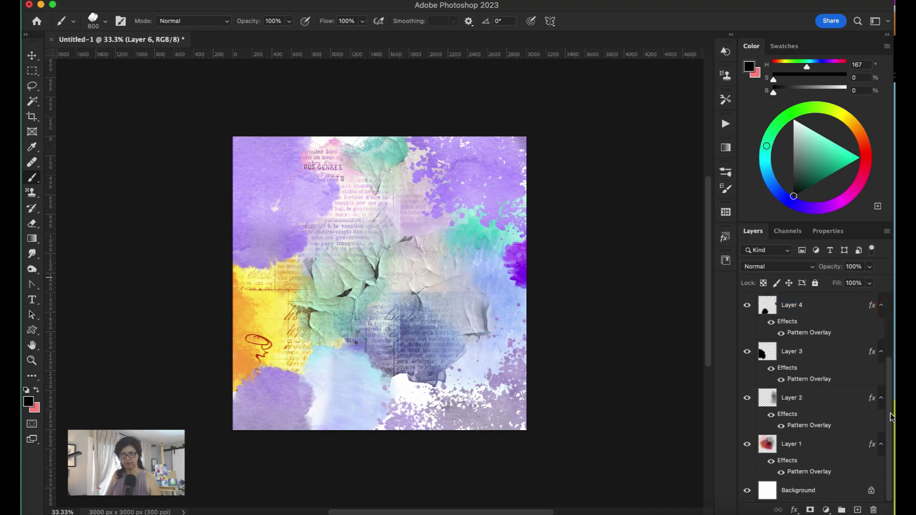
{"action": "left_click", "coordinate": [823, 437]}
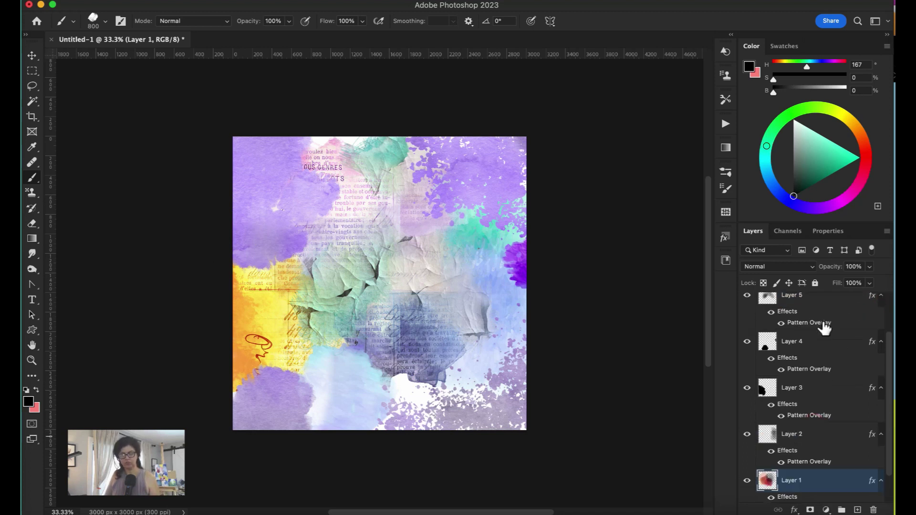
{"action": "scroll", "coordinate": [820, 318], "scroll_direction": "up", "scroll_amount": 2}
{"action": "left_click", "coordinate": [807, 302], "text": "shift"}
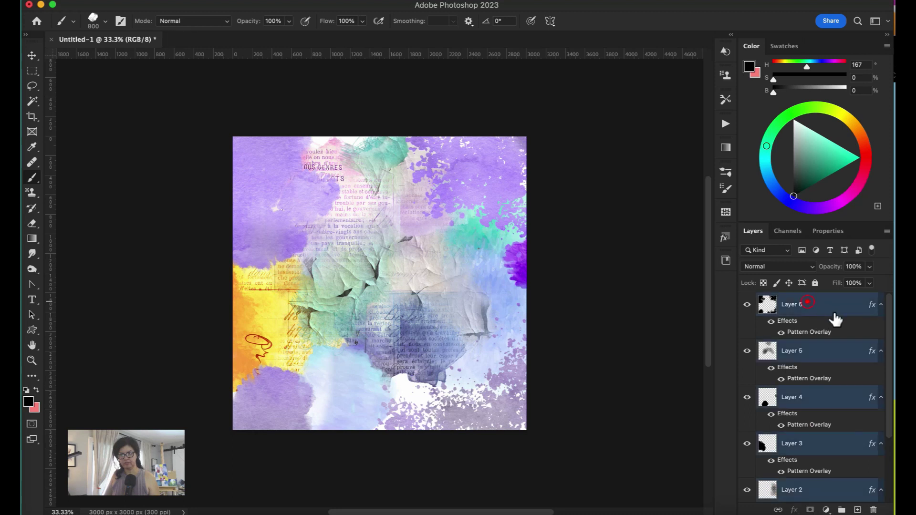
{"action": "left_click", "coordinate": [841, 510]}
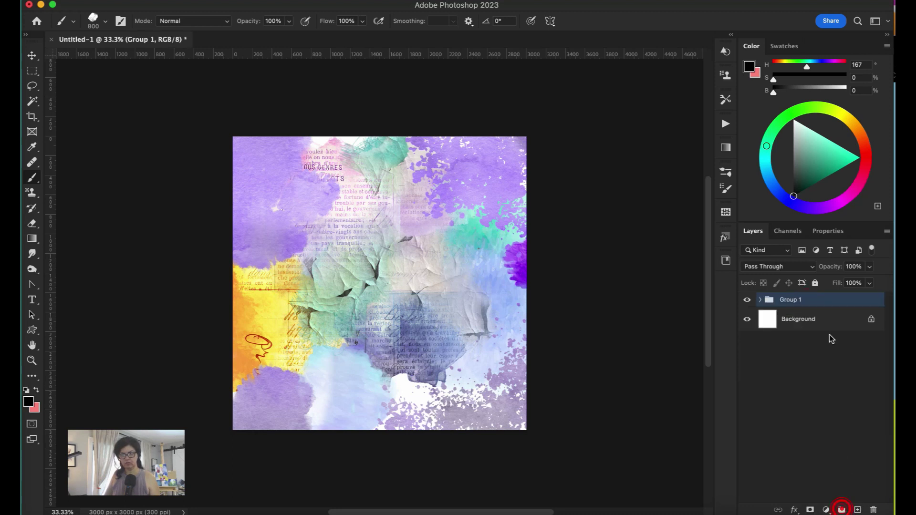
- Duplicate Group 1 and hide the Group 1 copy as a backup
{"action": "right_click", "coordinate": [798, 300]}
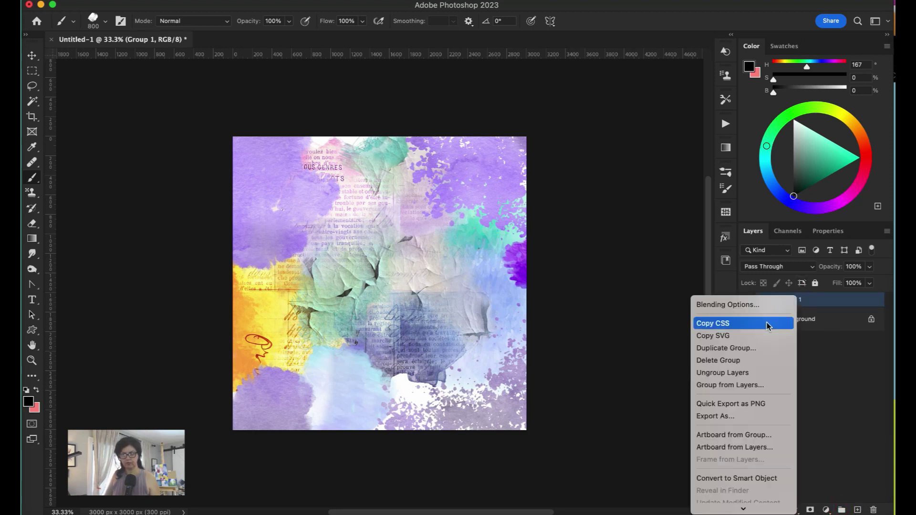
{"action": "left_click", "coordinate": [751, 348]}
{"action": "left_click", "coordinate": [561, 217]}
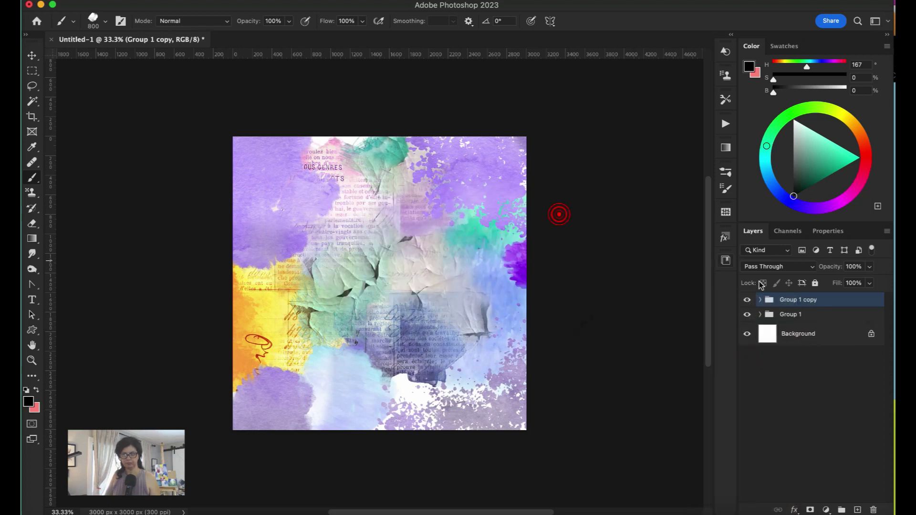
{"action": "left_click", "coordinate": [747, 299]}
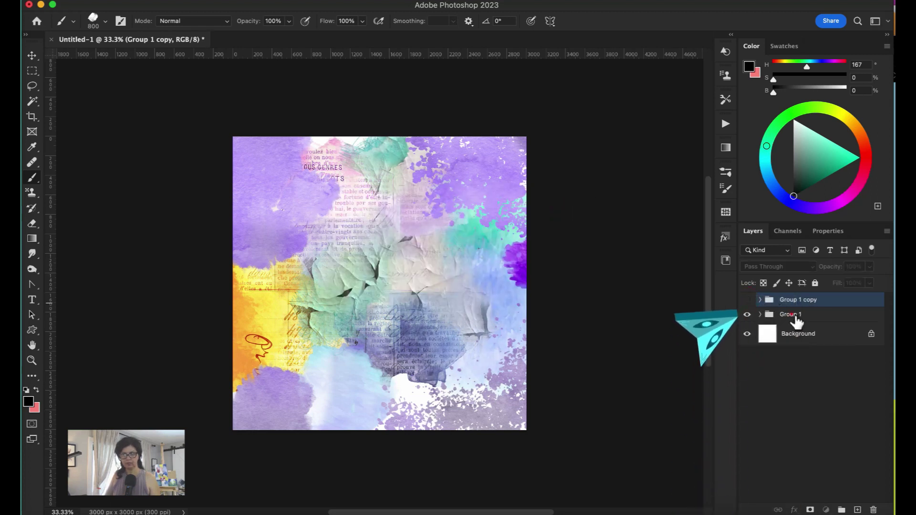
- Expand Group 1 and select Layers 6 through 1 inside it
{"action": "right_click", "coordinate": [799, 317]}
{"action": "left_click", "coordinate": [763, 315]}
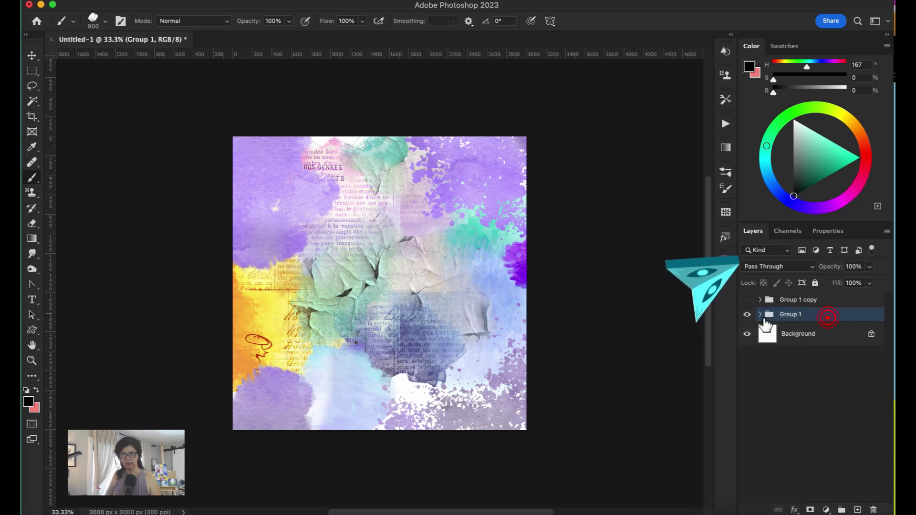
{"action": "left_click", "coordinate": [760, 314]}
{"action": "left_click", "coordinate": [810, 334]}
{"action": "scroll", "coordinate": [826, 380], "scroll_direction": "down", "scroll_amount": 5}
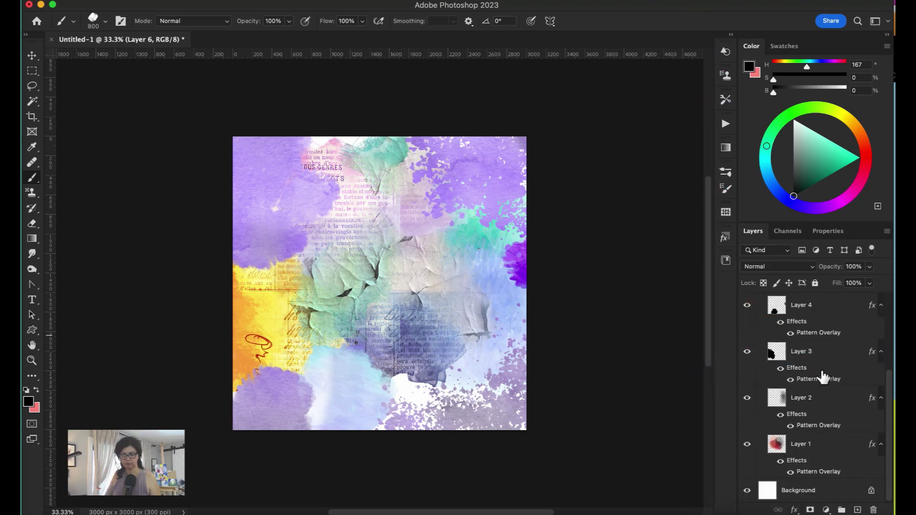
{"action": "left_click", "coordinate": [794, 444], "text": "shift"}
- Rasterize the six layers' pattern overlay styles, then merge them into a single Layer 6
{"action": "right_click", "coordinate": [822, 358]}
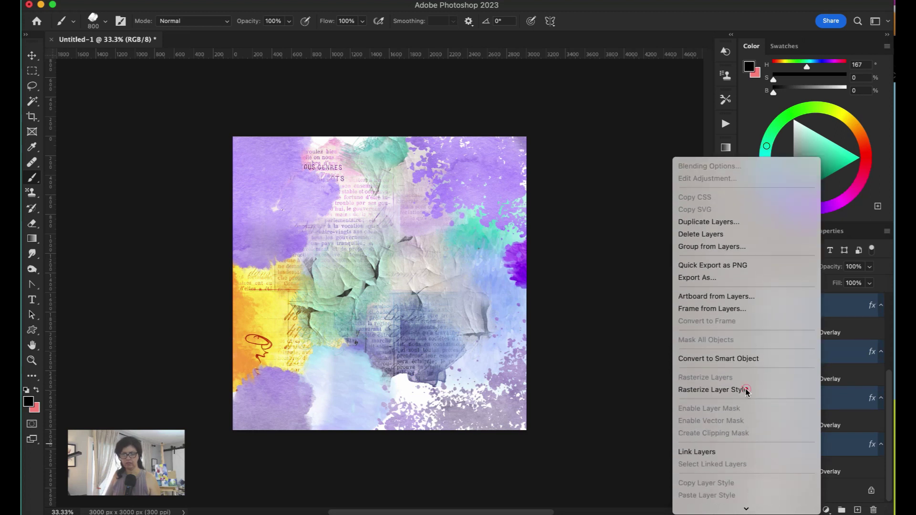
{"action": "left_click", "coordinate": [747, 390]}
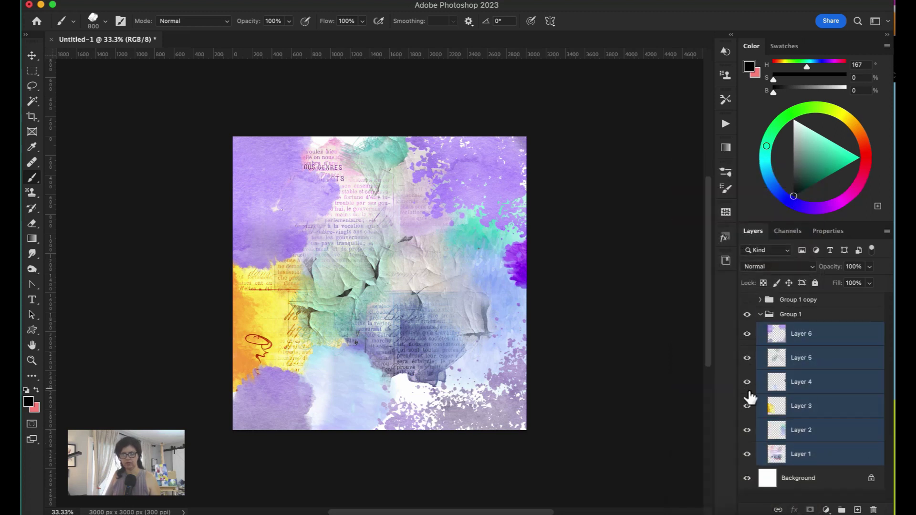
{"action": "right_click", "coordinate": [839, 371]}
{"action": "scroll", "coordinate": [763, 453], "scroll_direction": "down", "scroll_amount": 10}
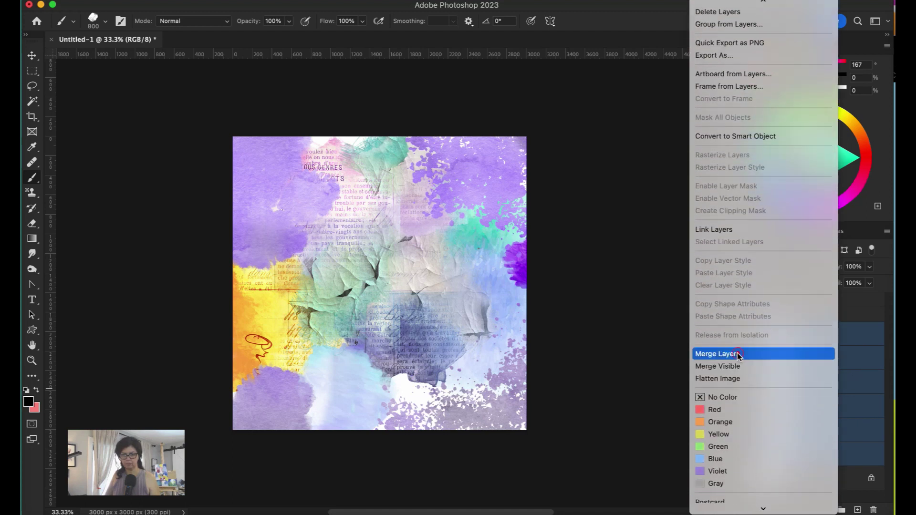
{"action": "left_click", "coordinate": [737, 353]}
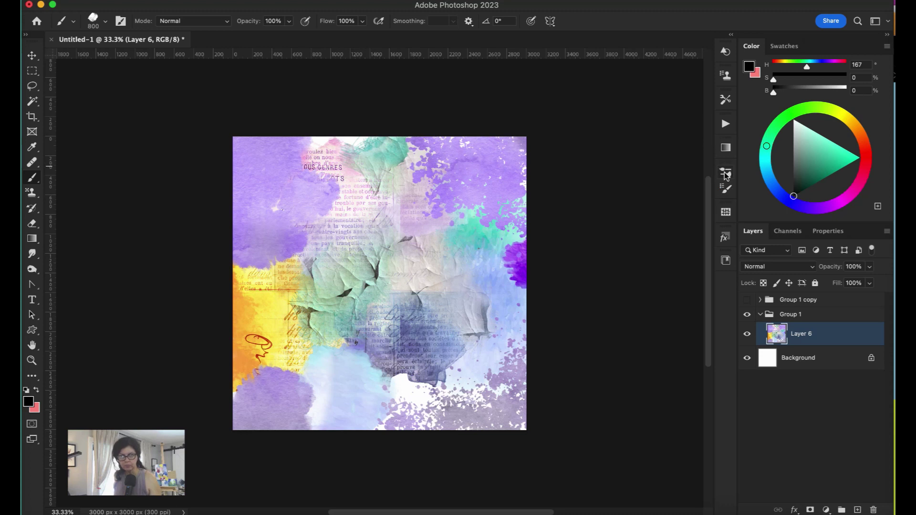
- Add a new Layer 7 and apply the 2W_alcoholink_1 layer style to it
{"action": "left_click", "coordinate": [858, 509]}
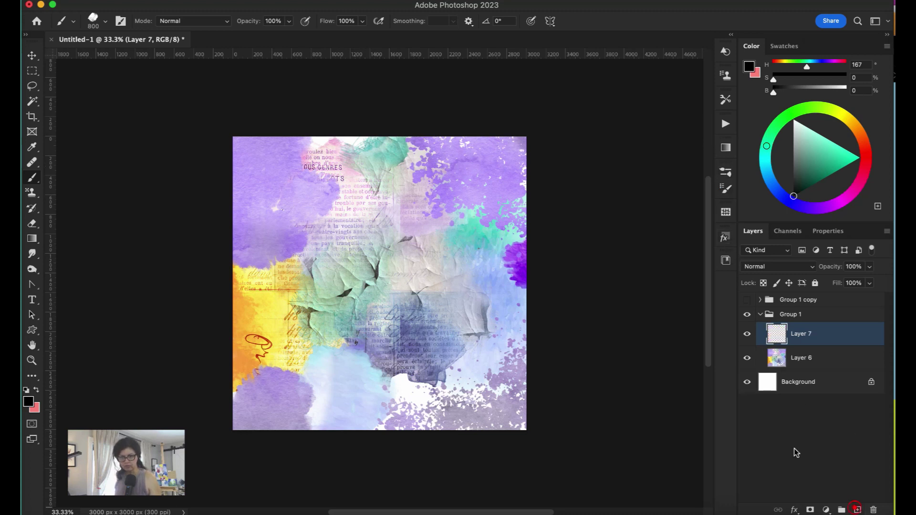
{"action": "left_click", "coordinate": [725, 239]}
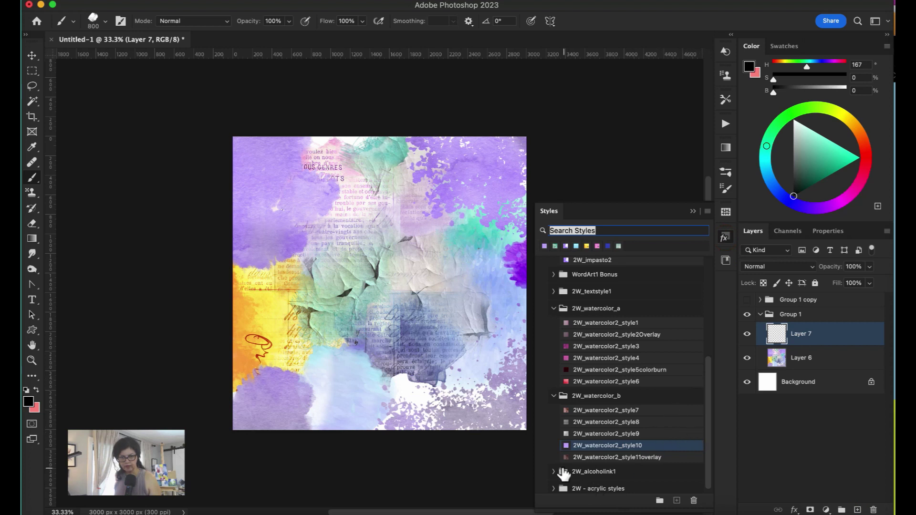
{"action": "left_click", "coordinate": [564, 472]}
{"action": "left_click_drag", "start_coordinate": [704, 383], "coordinate": [707, 417]}
{"action": "left_click", "coordinate": [599, 412]}
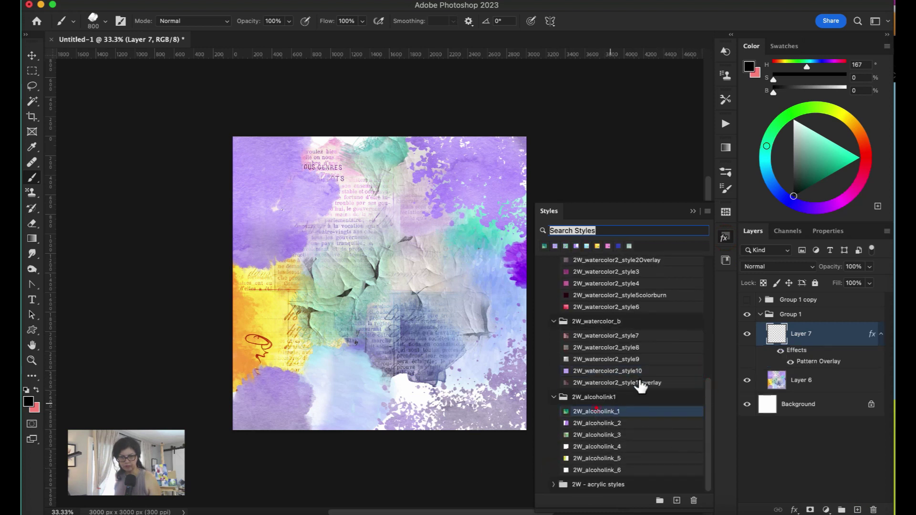
{"action": "left_click", "coordinate": [692, 212]}
- Stamp ink blobs at the bottom right, bottom centre, upper left and lower left of the canvas
{"action": "left_click", "coordinate": [470, 351]}
{"action": "left_click", "coordinate": [410, 398]}
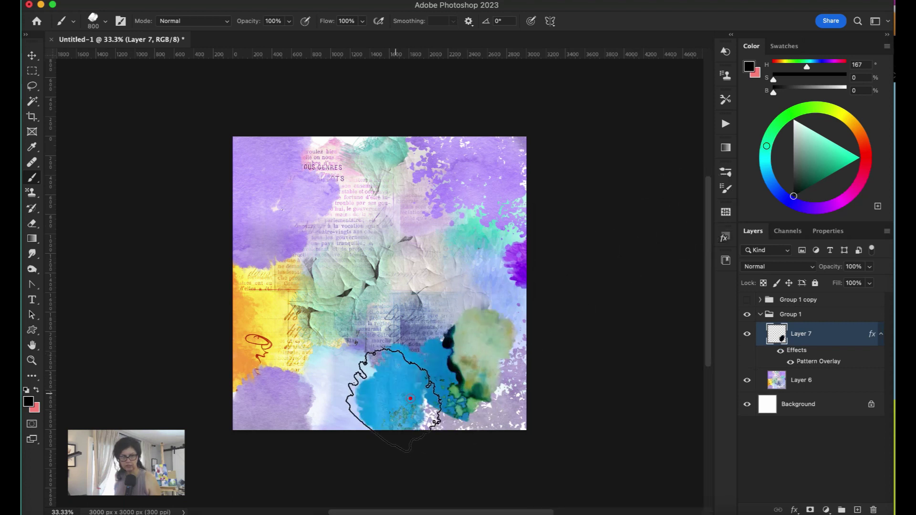
{"action": "left_click", "coordinate": [325, 201]}
{"action": "left_click", "coordinate": [327, 186]}
{"action": "left_click", "coordinate": [291, 242]}
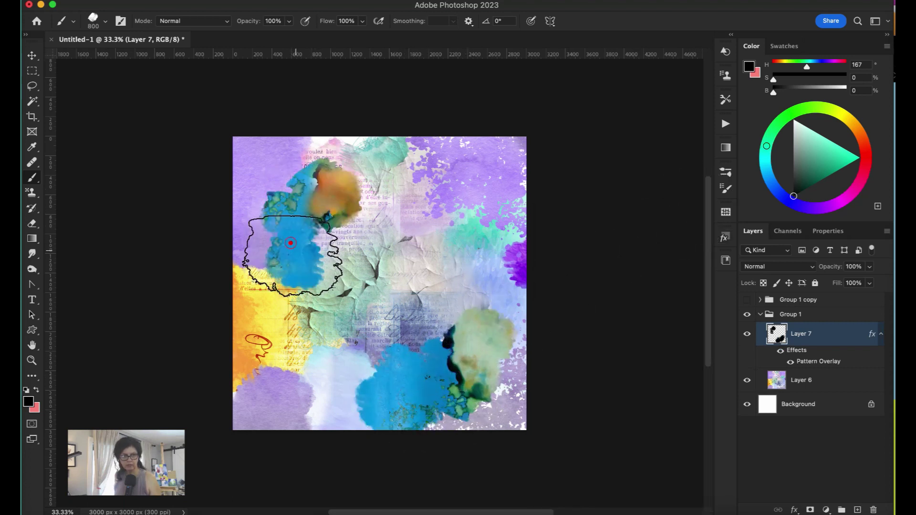
{"action": "left_click", "coordinate": [286, 355]}
{"action": "left_click", "coordinate": [289, 374]}
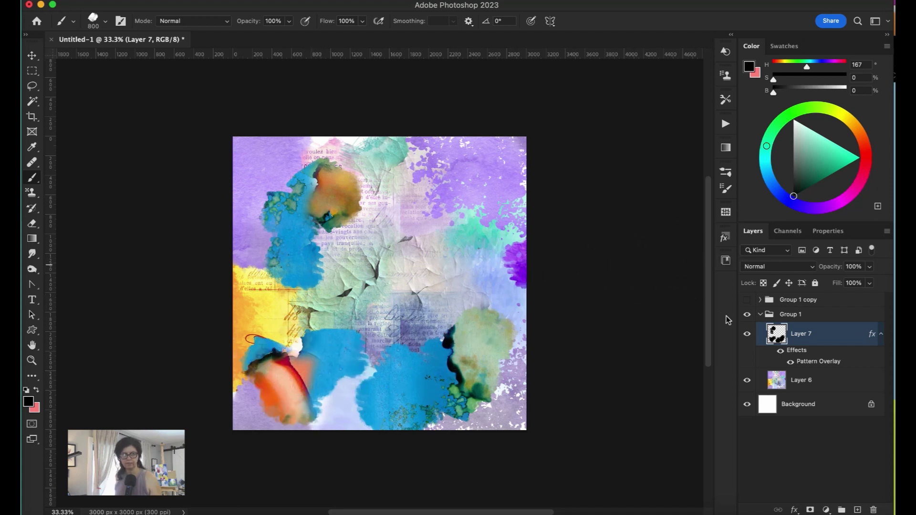
- Restyle with the 2W_purplebutter style, then switch to 2W_butterscript
{"action": "left_click", "coordinate": [726, 239]}
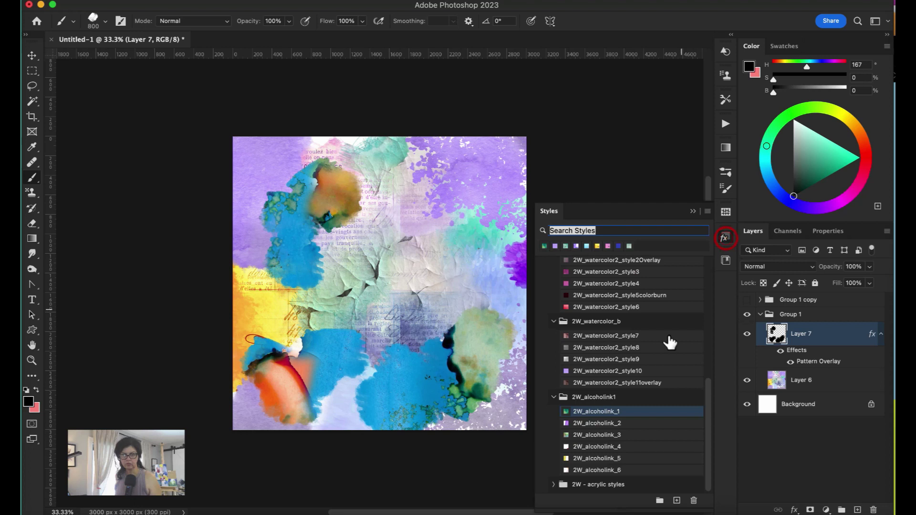
{"action": "left_click_drag", "start_coordinate": [705, 400], "coordinate": [703, 312]}
{"action": "left_click", "coordinate": [628, 302]}
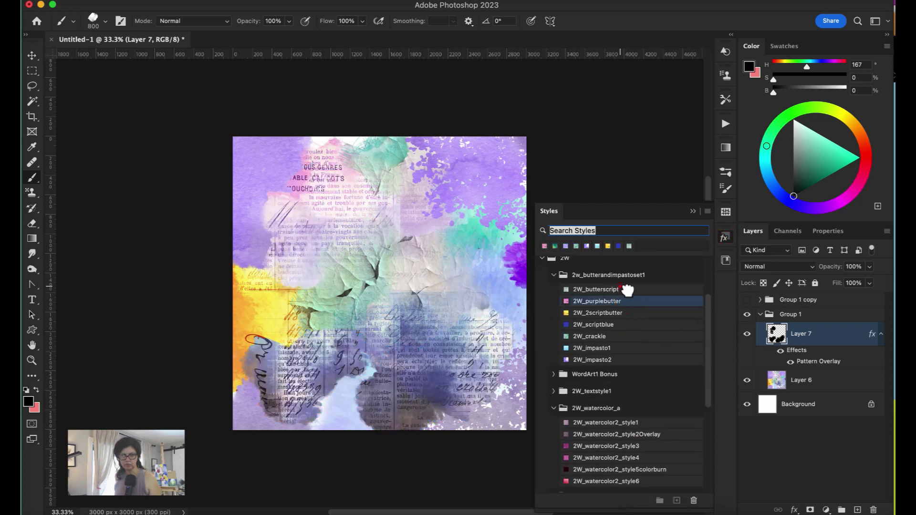
{"action": "left_click", "coordinate": [632, 290]}
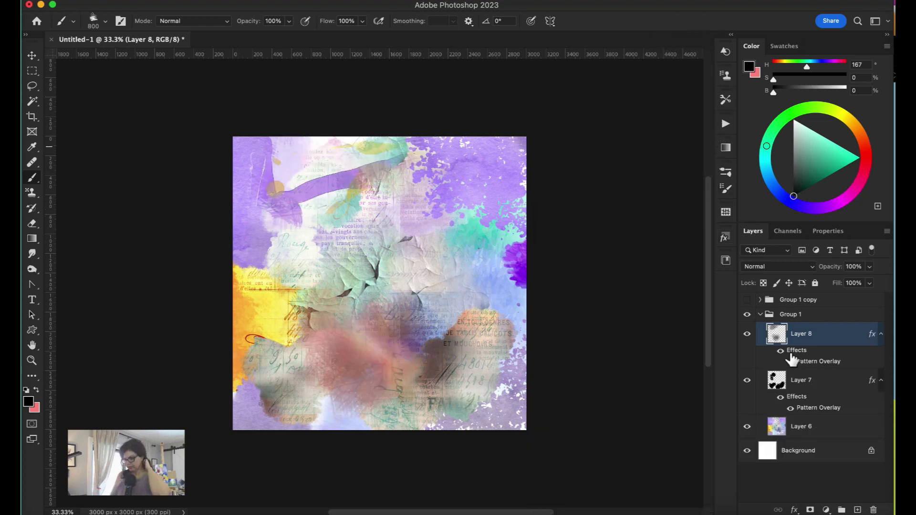
- Merge Layers 8 down to 6 into one Layer 8 and zoom the canvas to 50%
{"action": "left_click", "coordinate": [829, 426], "text": "shift"}
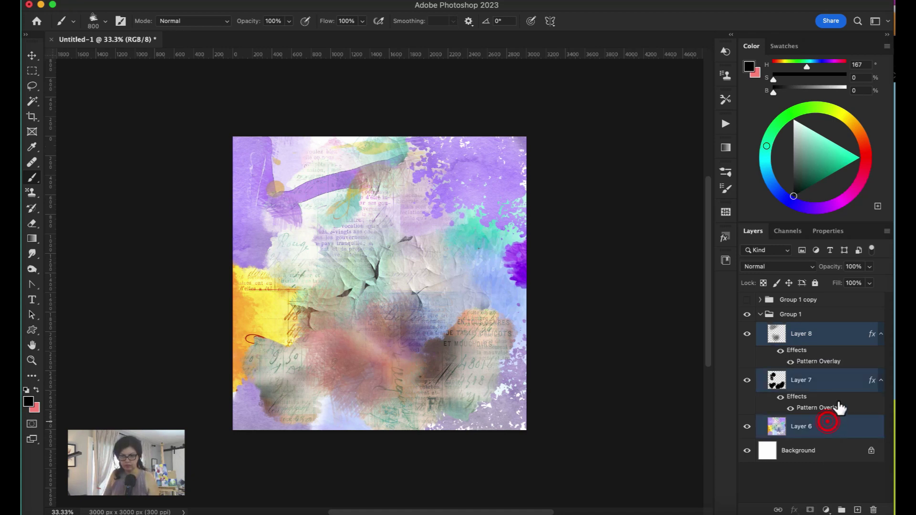
{"action": "right_click", "coordinate": [833, 389]}
{"action": "scroll", "coordinate": [755, 477], "scroll_direction": "down", "scroll_amount": 5}
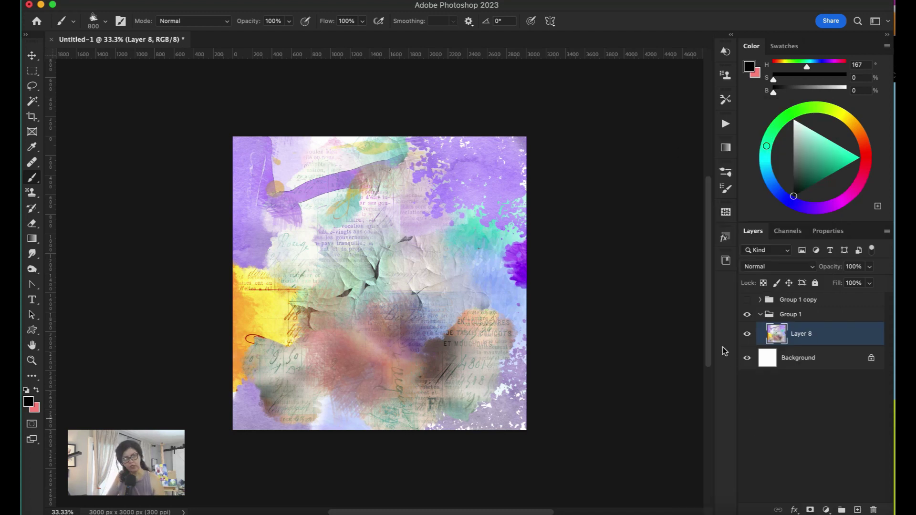
{"action": "key", "text": "super+plus"}
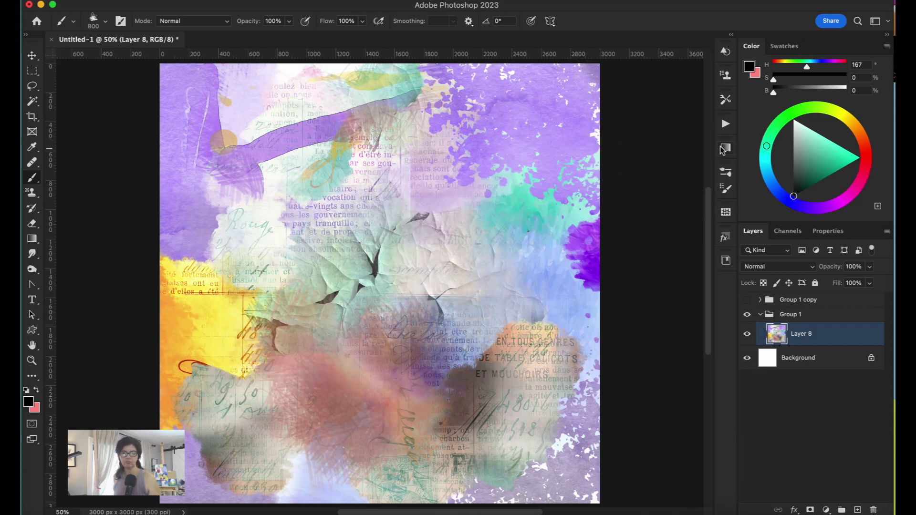
- Choose the 30 - 2W - Acrylic (B) brush at 200 px and zoom to 66.7%
{"action": "left_click", "coordinate": [726, 172]}
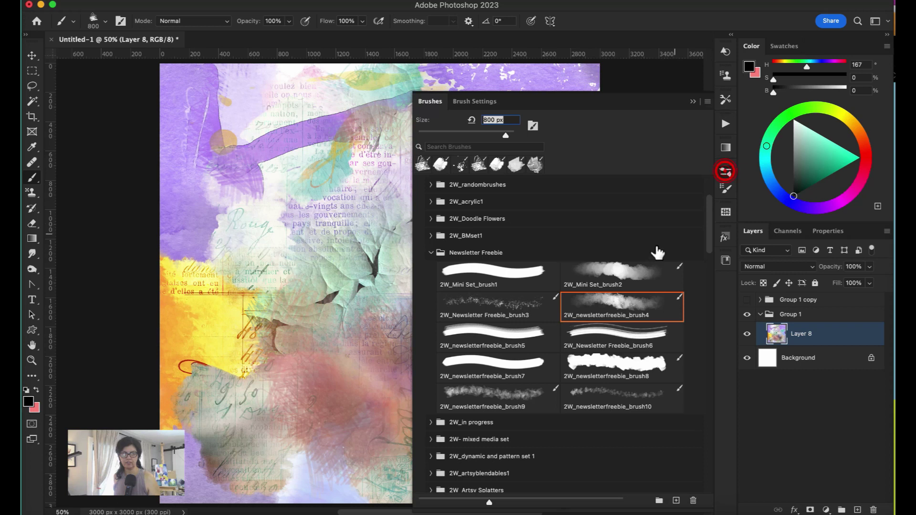
{"action": "left_click", "coordinate": [430, 251]}
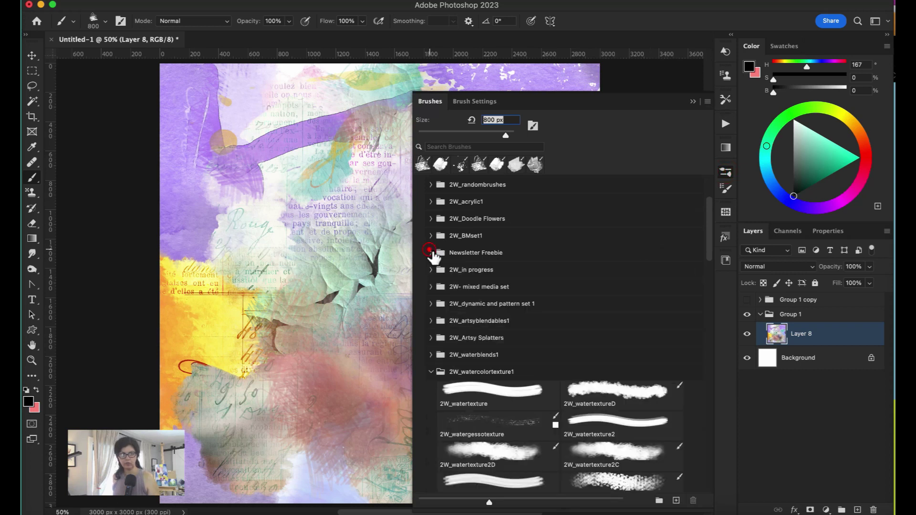
{"action": "left_click", "coordinate": [431, 286]}
{"action": "left_click_drag", "start_coordinate": [704, 239], "coordinate": [707, 285]}
{"action": "left_click", "coordinate": [620, 307]}
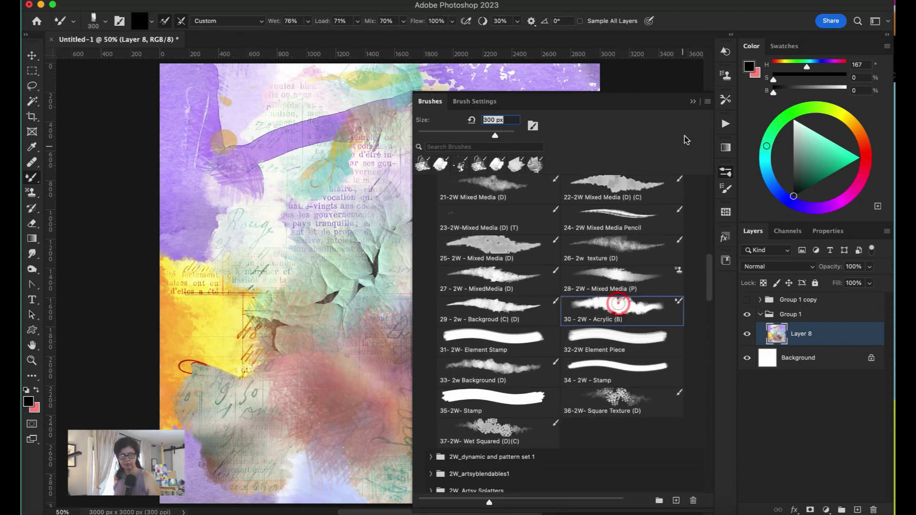
{"action": "left_click", "coordinate": [691, 102]}
{"action": "key", "text": "bracketleft"}
{"action": "key", "text": "bracketleft"}
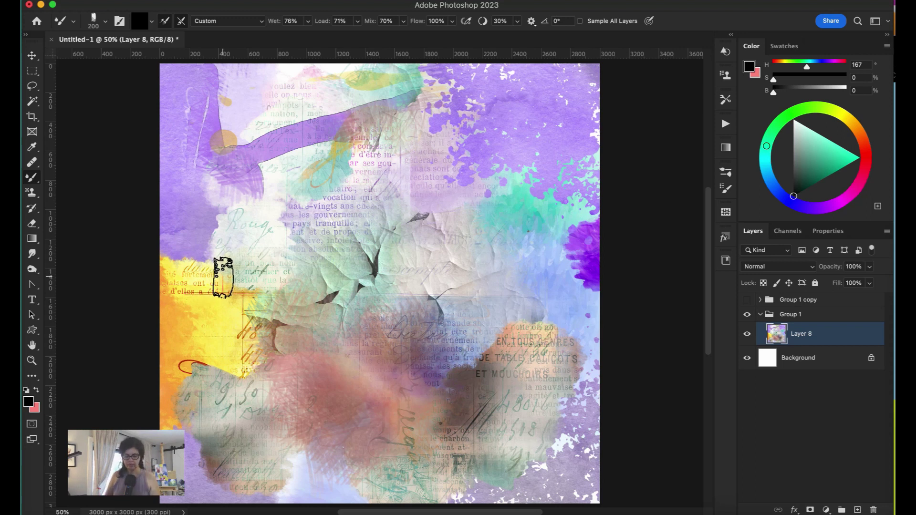
{"action": "key", "text": "super+equal"}
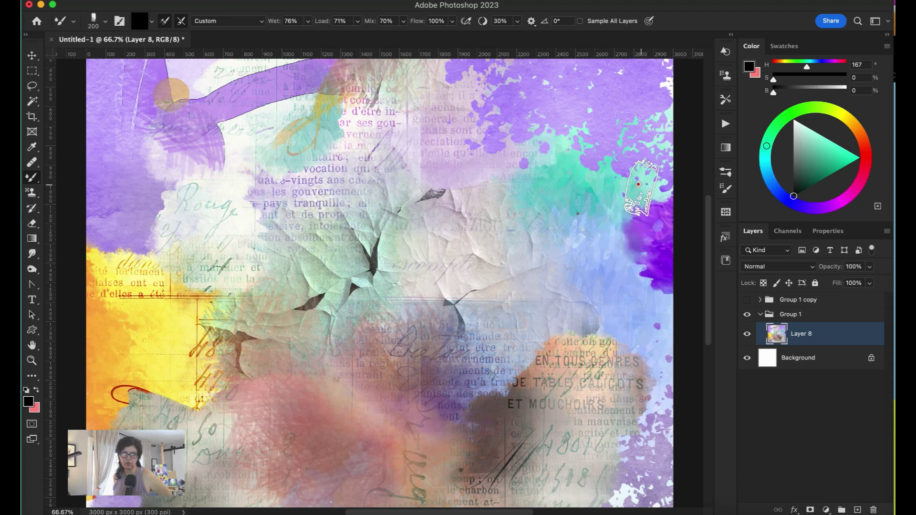
- Smear the right-edge purple splash and the paint over the EN TOUS GENRES text
{"action": "mouse_move", "coordinate": [639, 185]}
{"action": "left_mouse_down"}
{"action": "mouse_move", "coordinate": [640, 267]}
{"action": "mouse_move", "coordinate": [635, 279]}
{"action": "mouse_move", "coordinate": [620, 278]}
{"action": "left_mouse_up"}
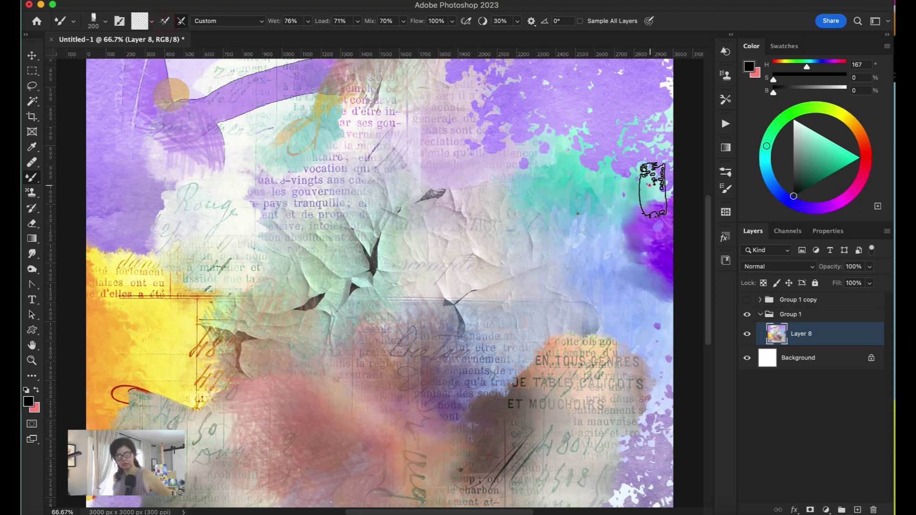
{"action": "mouse_move", "coordinate": [658, 191]}
{"action": "left_mouse_down"}
{"action": "mouse_move", "coordinate": [640, 210]}
{"action": "mouse_move", "coordinate": [661, 275]}
{"action": "mouse_move", "coordinate": [657, 326]}
{"action": "left_mouse_up"}
{"action": "mouse_move", "coordinate": [593, 322]}
{"action": "left_mouse_down"}
{"action": "mouse_move", "coordinate": [564, 352]}
{"action": "mouse_move", "coordinate": [553, 315]}
{"action": "mouse_move", "coordinate": [571, 348]}
{"action": "mouse_move", "coordinate": [519, 360]}
{"action": "mouse_move", "coordinate": [474, 403]}
{"action": "left_mouse_up"}
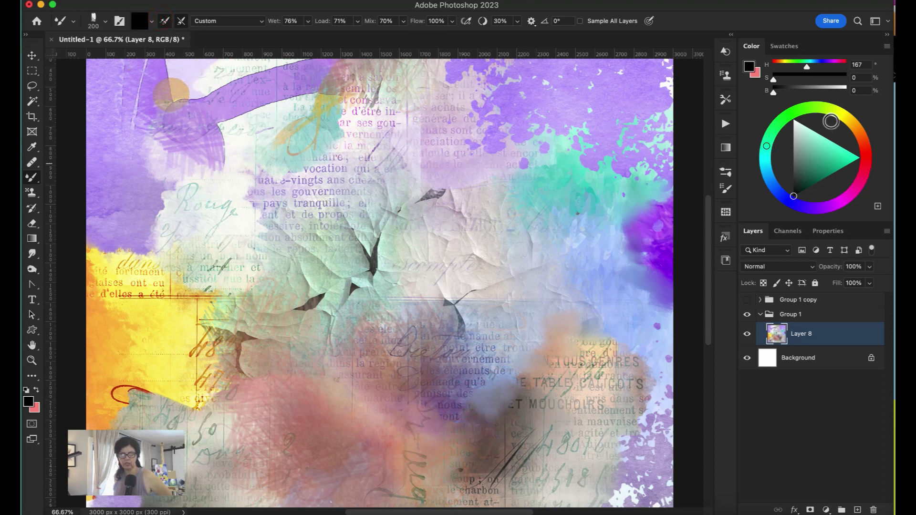
- Pick a light yellow-green colour and blur the TOUS GENRES and middle printed text
{"action": "left_click", "coordinate": [833, 120]}
{"action": "left_click_drag", "start_coordinate": [818, 148], "coordinate": [829, 148]}
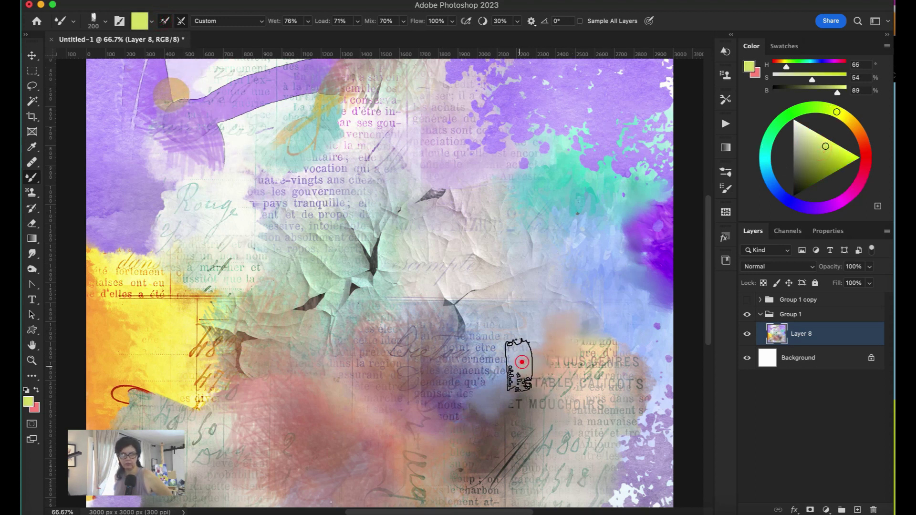
{"action": "mouse_move", "coordinate": [518, 358]}
{"action": "left_mouse_down"}
{"action": "mouse_move", "coordinate": [492, 382]}
{"action": "mouse_move", "coordinate": [536, 346]}
{"action": "mouse_move", "coordinate": [530, 314]}
{"action": "mouse_move", "coordinate": [493, 333]}
{"action": "mouse_move", "coordinate": [483, 374]}
{"action": "mouse_move", "coordinate": [482, 411]}
{"action": "mouse_move", "coordinate": [511, 422]}
{"action": "mouse_move", "coordinate": [517, 376]}
{"action": "mouse_move", "coordinate": [544, 329]}
{"action": "left_mouse_up"}
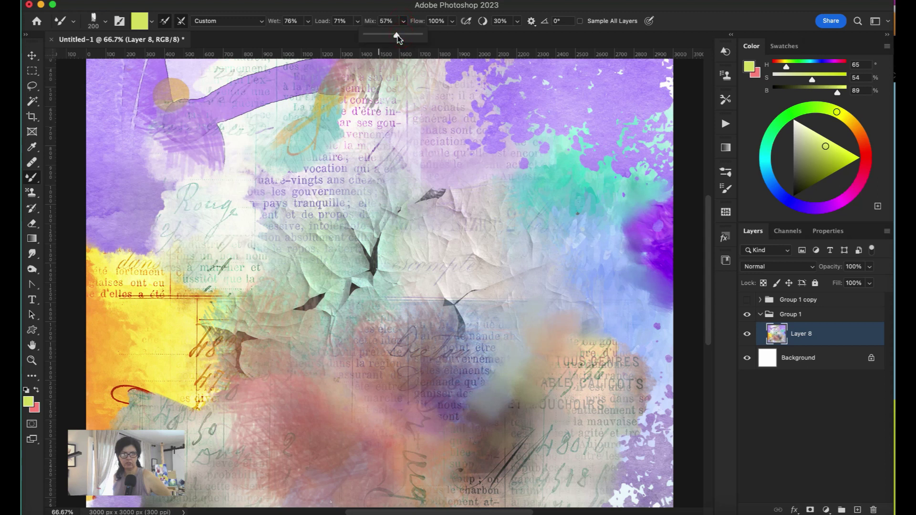
{"action": "left_click", "coordinate": [552, 343]}
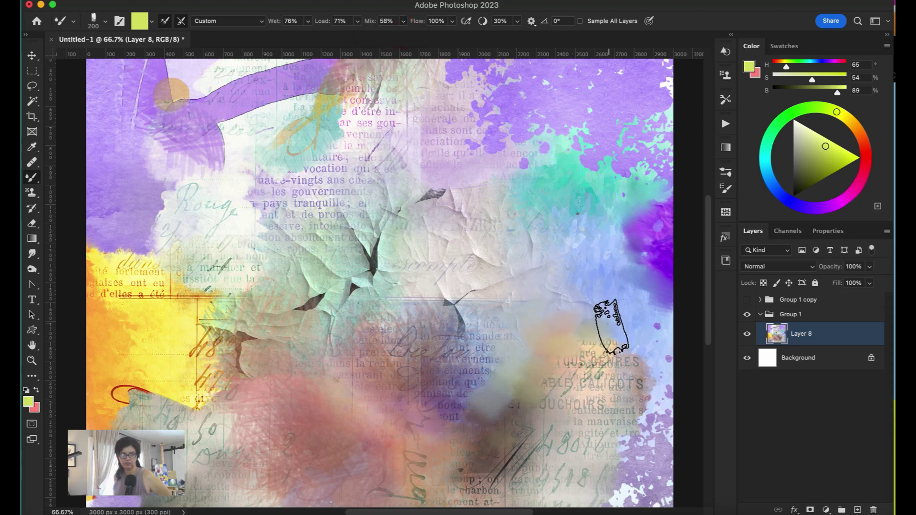
{"action": "mouse_move", "coordinate": [650, 384]}
{"action": "left_mouse_down"}
{"action": "mouse_move", "coordinate": [643, 426]}
{"action": "mouse_move", "coordinate": [625, 443]}
{"action": "left_mouse_up"}
{"action": "scroll", "coordinate": [706, 289], "scroll_direction": "down", "scroll_amount": 1}
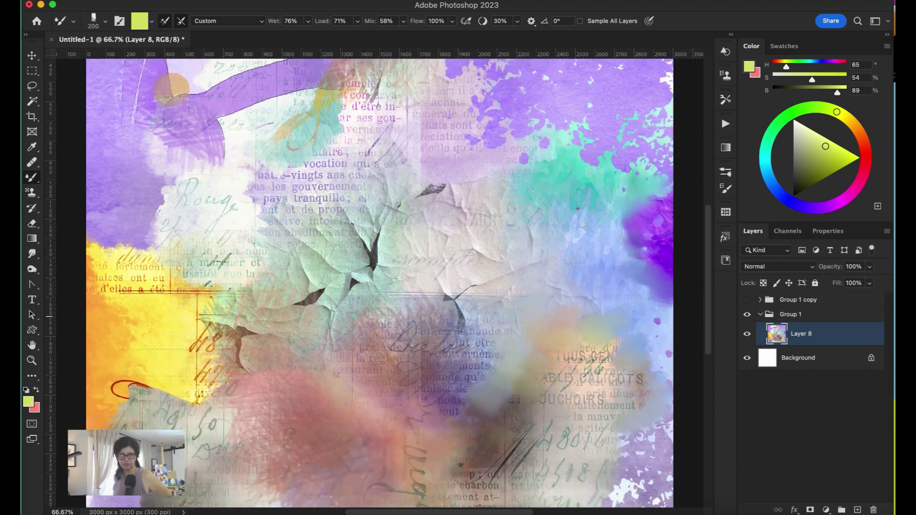
{"action": "mouse_move", "coordinate": [480, 337]}
{"action": "left_mouse_down"}
{"action": "mouse_move", "coordinate": [476, 395]}
{"action": "mouse_move", "coordinate": [458, 410]}
{"action": "left_mouse_up"}
{"action": "left_click_drag", "start_coordinate": [708, 291], "coordinate": [706, 365]}
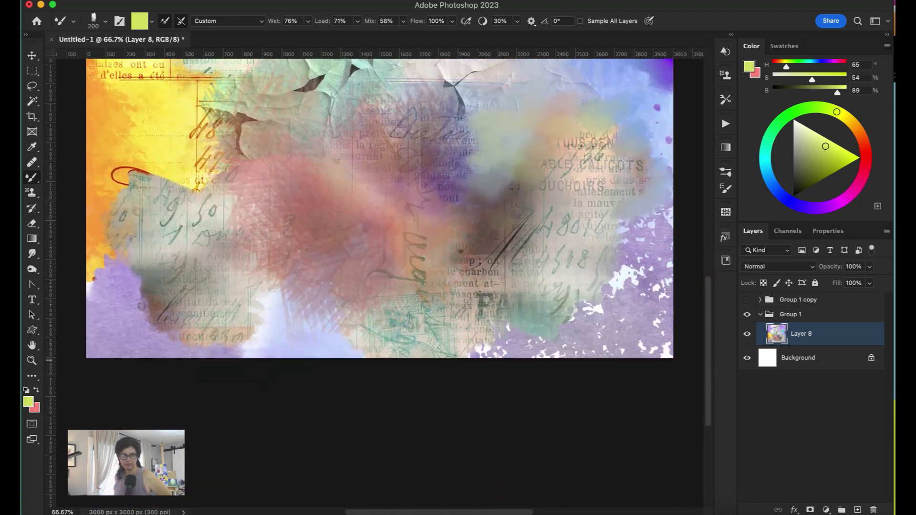
- Blend the lower-left script, red C mark and left-side text into yellow-orange paint
{"action": "mouse_move", "coordinate": [219, 357]}
{"action": "left_mouse_down"}
{"action": "mouse_move", "coordinate": [168, 323]}
{"action": "mouse_move", "coordinate": [153, 327]}
{"action": "mouse_move", "coordinate": [145, 347]}
{"action": "mouse_move", "coordinate": [204, 316]}
{"action": "mouse_move", "coordinate": [224, 329]}
{"action": "left_mouse_up"}
{"action": "left_click_drag", "start_coordinate": [709, 307], "coordinate": [698, 256]}
{"action": "mouse_move", "coordinate": [135, 341]}
{"action": "left_mouse_down"}
{"action": "mouse_move", "coordinate": [117, 328]}
{"action": "mouse_move", "coordinate": [165, 315]}
{"action": "mouse_move", "coordinate": [117, 360]}
{"action": "left_mouse_up"}
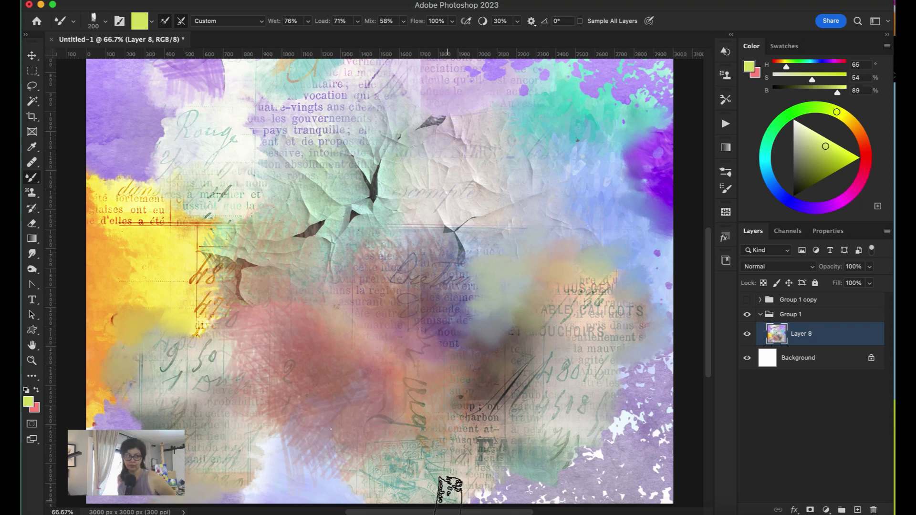
{"action": "left_click_drag", "start_coordinate": [467, 513], "coordinate": [451, 513]}
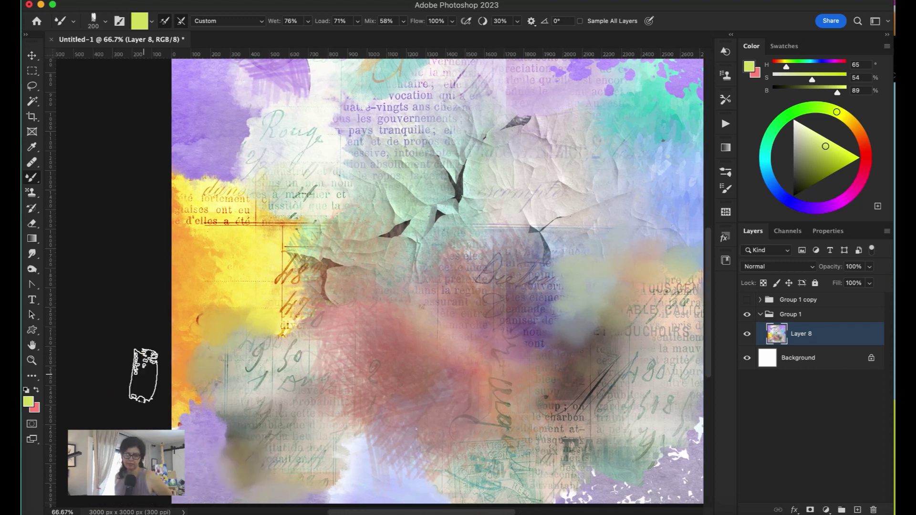
{"action": "mouse_move", "coordinate": [185, 405]}
{"action": "left_mouse_down"}
{"action": "mouse_move", "coordinate": [216, 342]}
{"action": "mouse_move", "coordinate": [242, 317]}
{"action": "mouse_move", "coordinate": [291, 318]}
{"action": "left_mouse_up"}
{"action": "mouse_move", "coordinate": [212, 175]}
{"action": "left_mouse_down"}
{"action": "mouse_move", "coordinate": [175, 174]}
{"action": "mouse_move", "coordinate": [174, 189]}
{"action": "mouse_move", "coordinate": [219, 186]}
{"action": "left_mouse_up"}
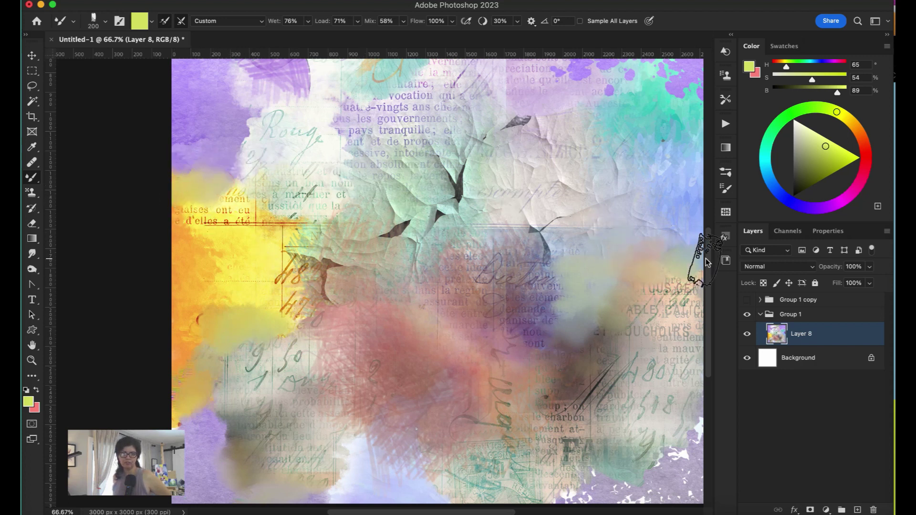
- Lighten the upper-left and top purple areas, dab beige over the French text, and fit the canvas in view
{"action": "left_click_drag", "start_coordinate": [707, 258], "coordinate": [706, 212]}
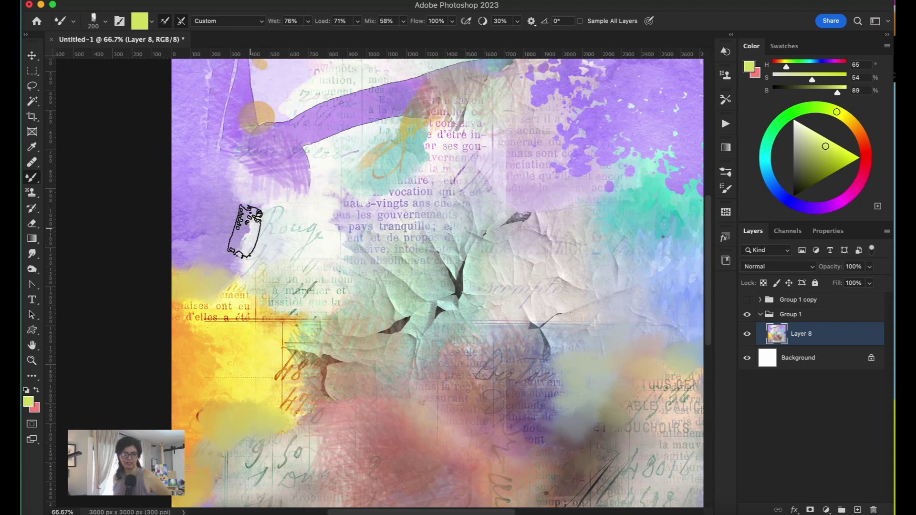
{"action": "mouse_move", "coordinate": [241, 231]}
{"action": "left_mouse_down"}
{"action": "mouse_move", "coordinate": [234, 143]}
{"action": "mouse_move", "coordinate": [298, 181]}
{"action": "mouse_move", "coordinate": [275, 105]}
{"action": "mouse_move", "coordinate": [258, 119]}
{"action": "mouse_move", "coordinate": [252, 156]}
{"action": "mouse_move", "coordinate": [257, 261]}
{"action": "mouse_move", "coordinate": [210, 327]}
{"action": "mouse_move", "coordinate": [203, 320]}
{"action": "mouse_move", "coordinate": [238, 315]}
{"action": "mouse_move", "coordinate": [265, 252]}
{"action": "mouse_move", "coordinate": [264, 268]}
{"action": "mouse_move", "coordinate": [298, 273]}
{"action": "mouse_move", "coordinate": [297, 241]}
{"action": "mouse_move", "coordinate": [284, 231]}
{"action": "mouse_move", "coordinate": [282, 240]}
{"action": "mouse_move", "coordinate": [292, 239]}
{"action": "mouse_move", "coordinate": [286, 229]}
{"action": "mouse_move", "coordinate": [306, 206]}
{"action": "left_mouse_up"}
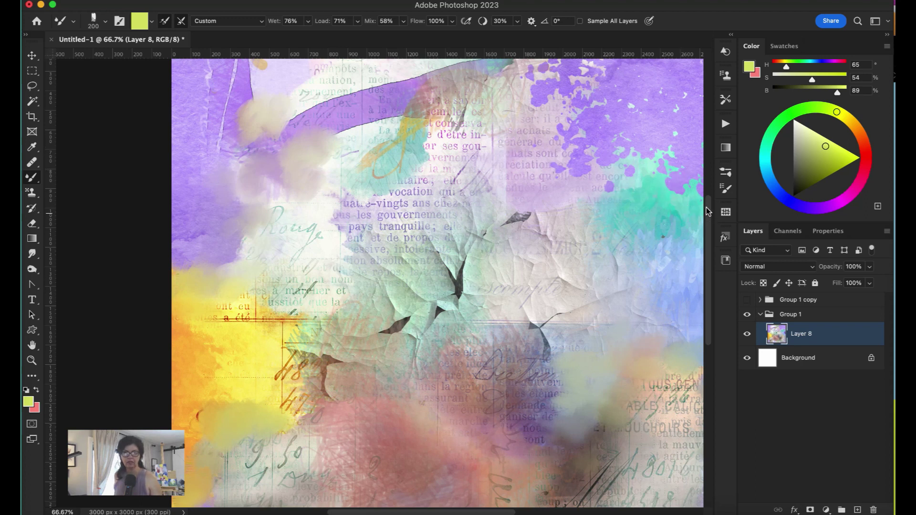
{"action": "left_click_drag", "start_coordinate": [709, 218], "coordinate": [708, 178]}
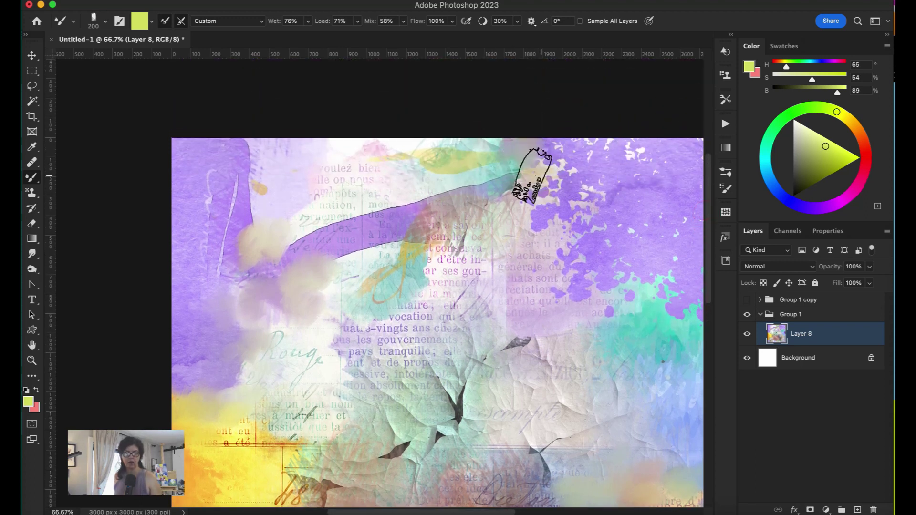
{"action": "left_click_drag", "start_coordinate": [552, 153], "coordinate": [552, 179]}
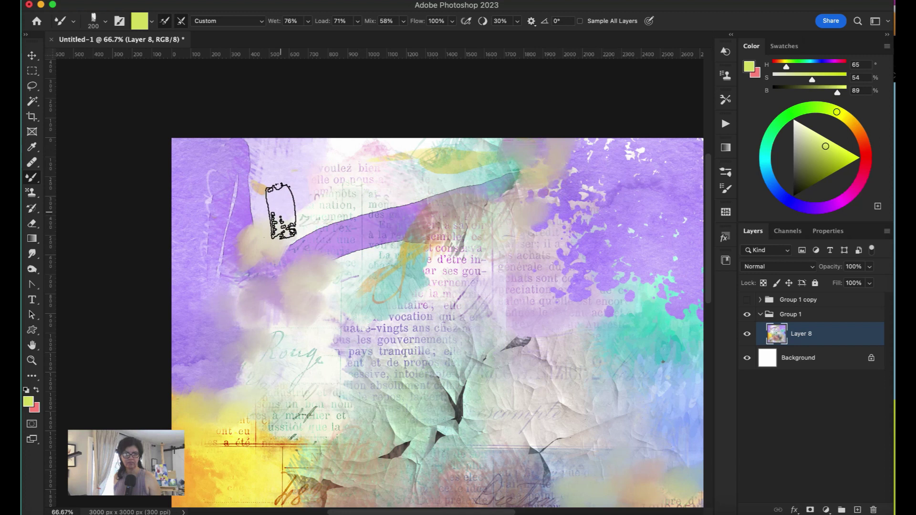
{"action": "mouse_move", "coordinate": [237, 221]}
{"action": "left_mouse_down"}
{"action": "mouse_move", "coordinate": [255, 156]}
{"action": "mouse_move", "coordinate": [234, 166]}
{"action": "mouse_move", "coordinate": [237, 155]}
{"action": "mouse_move", "coordinate": [257, 141]}
{"action": "mouse_move", "coordinate": [250, 185]}
{"action": "mouse_move", "coordinate": [274, 189]}
{"action": "mouse_move", "coordinate": [292, 286]}
{"action": "mouse_move", "coordinate": [277, 262]}
{"action": "mouse_move", "coordinate": [249, 278]}
{"action": "mouse_move", "coordinate": [297, 250]}
{"action": "mouse_move", "coordinate": [321, 274]}
{"action": "mouse_move", "coordinate": [327, 245]}
{"action": "mouse_move", "coordinate": [290, 246]}
{"action": "left_mouse_up"}
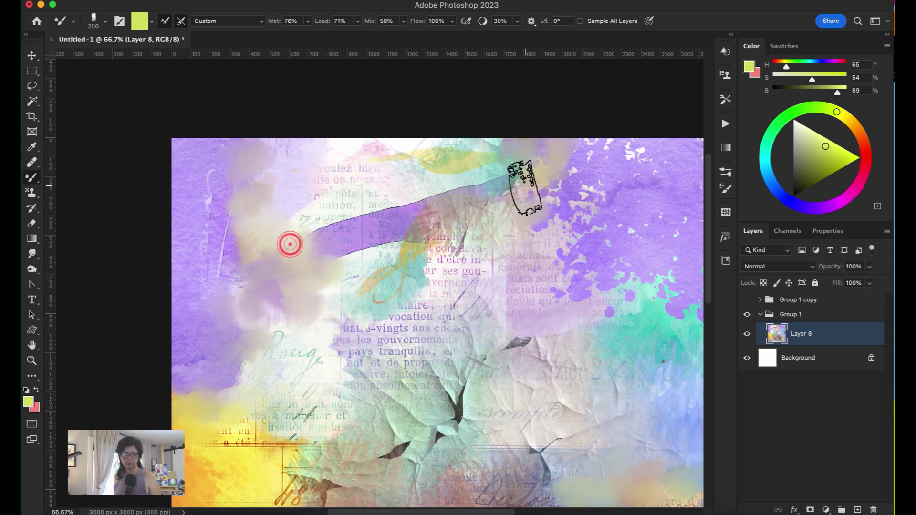
{"action": "left_click", "coordinate": [331, 342]}
{"action": "key", "text": "super+minus"}
{"action": "key", "text": "super+minus"}
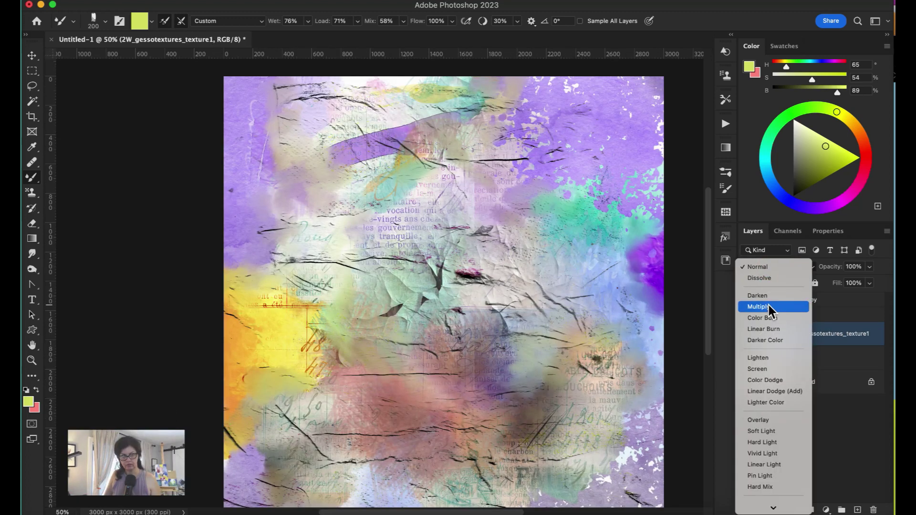
- Set the gesso texture layer to Multiply blending at 75% opacity
{"action": "left_click", "coordinate": [771, 311]}
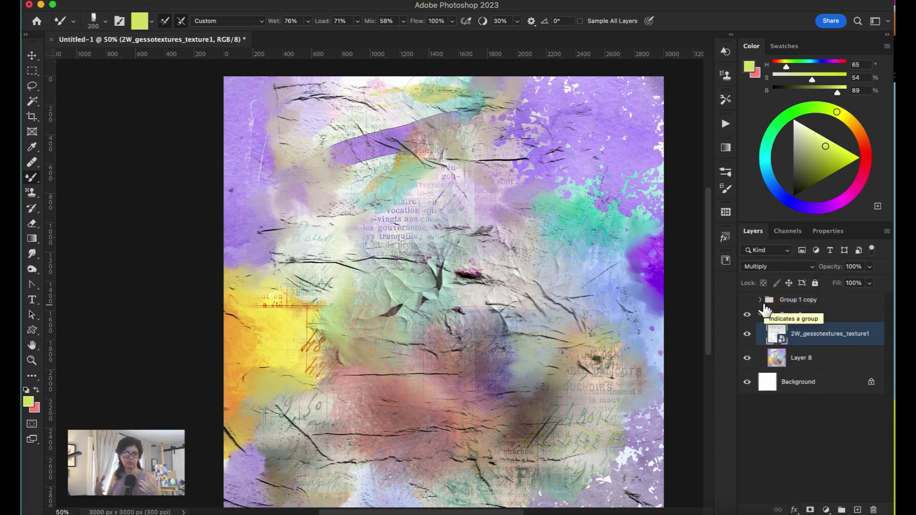
{"action": "left_click", "coordinate": [869, 283]}
{"action": "mouse_move", "coordinate": [857, 281]}
{"action": "left_mouse_down"}
{"action": "mouse_move", "coordinate": [840, 284]}
{"action": "mouse_move", "coordinate": [859, 284]}
{"action": "left_mouse_up"}
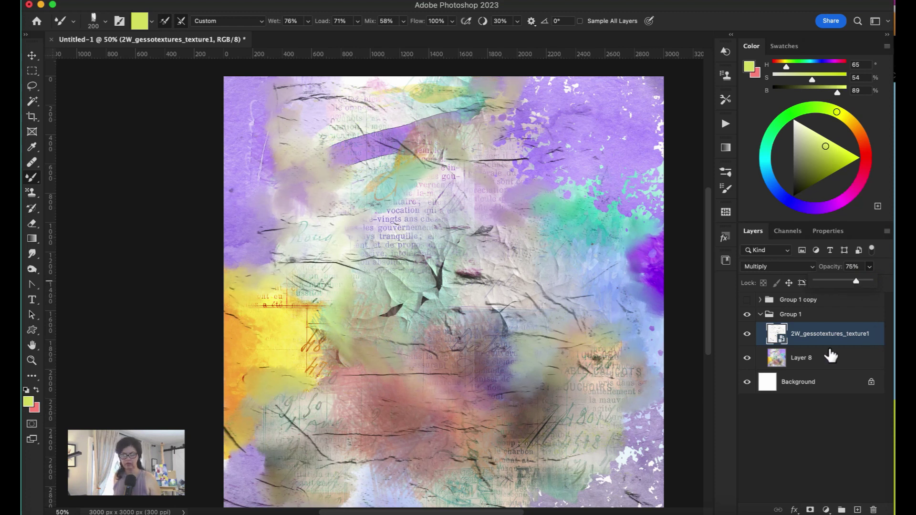
- Add a layer mask and stamp black splatters at the upper right, top and lower-right edge
{"action": "left_click", "coordinate": [810, 509]}
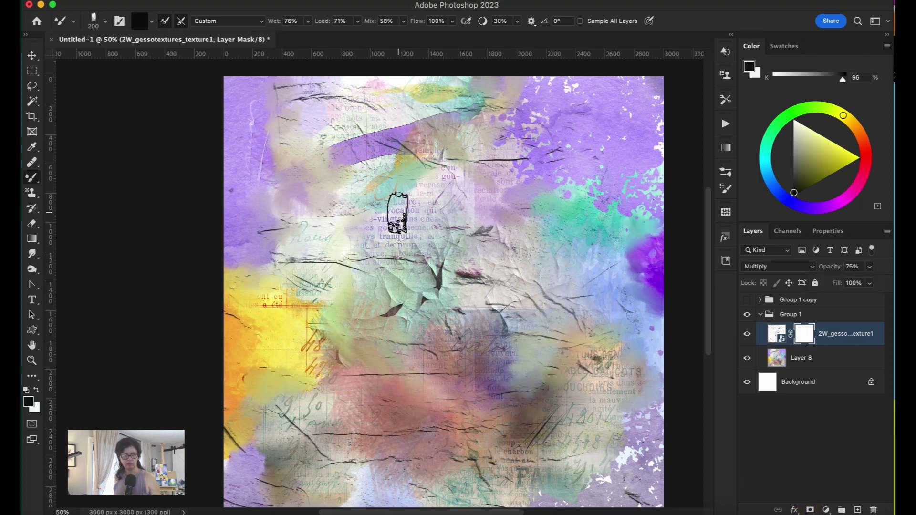
{"action": "key", "text": "shift+b"}
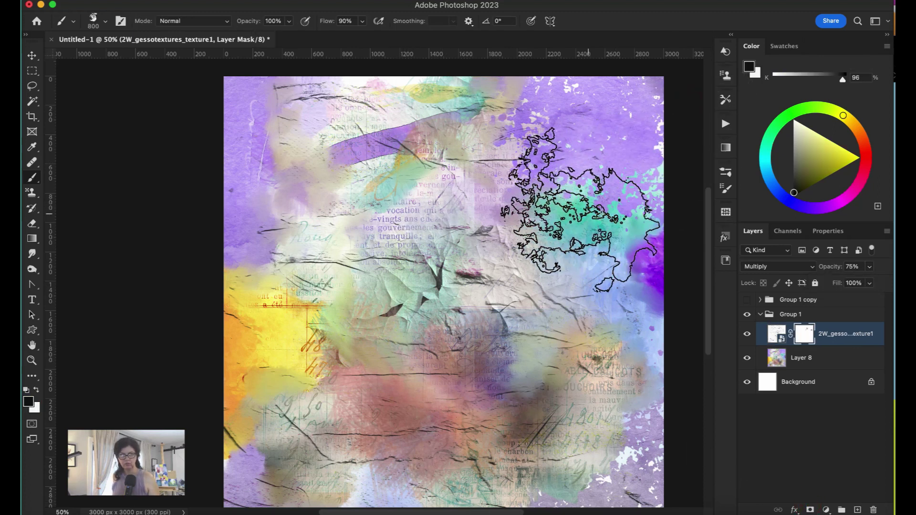
{"action": "left_click", "coordinate": [582, 214]}
{"action": "left_click", "coordinate": [519, 302]}
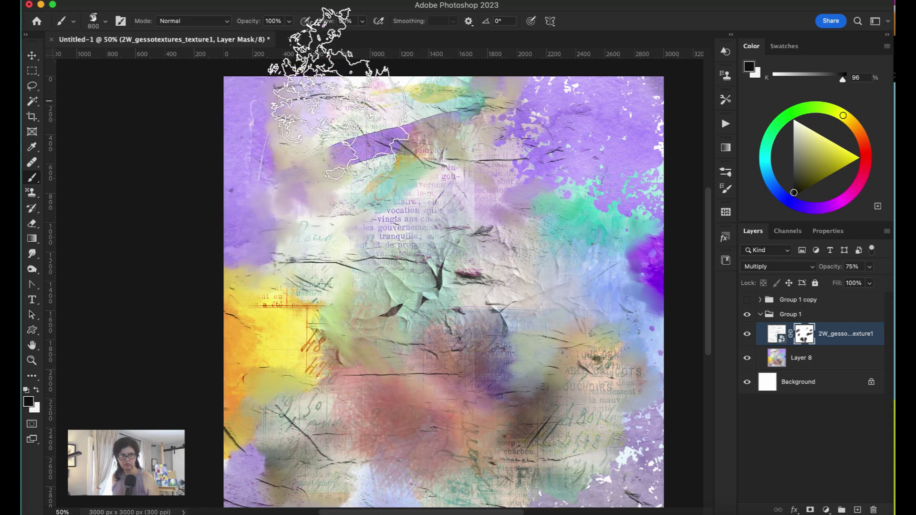
{"action": "left_click", "coordinate": [368, 133]}
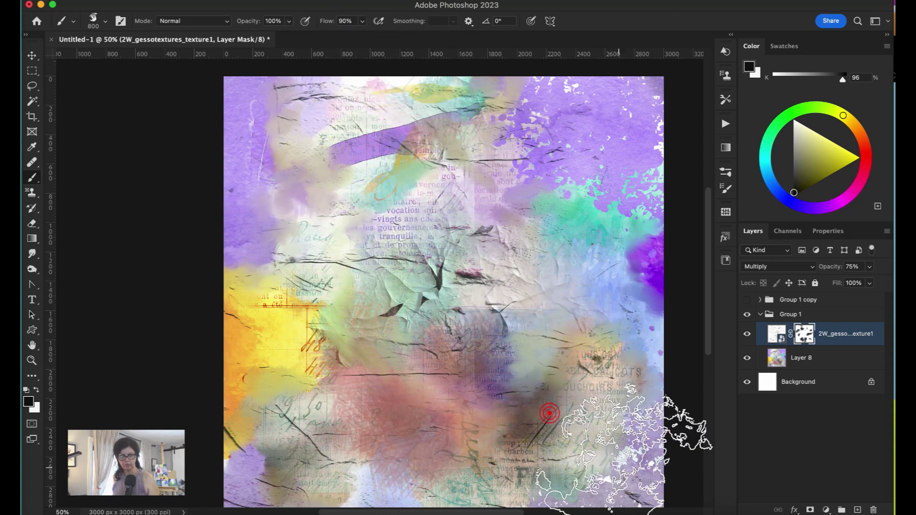
{"action": "left_click", "coordinate": [630, 482]}
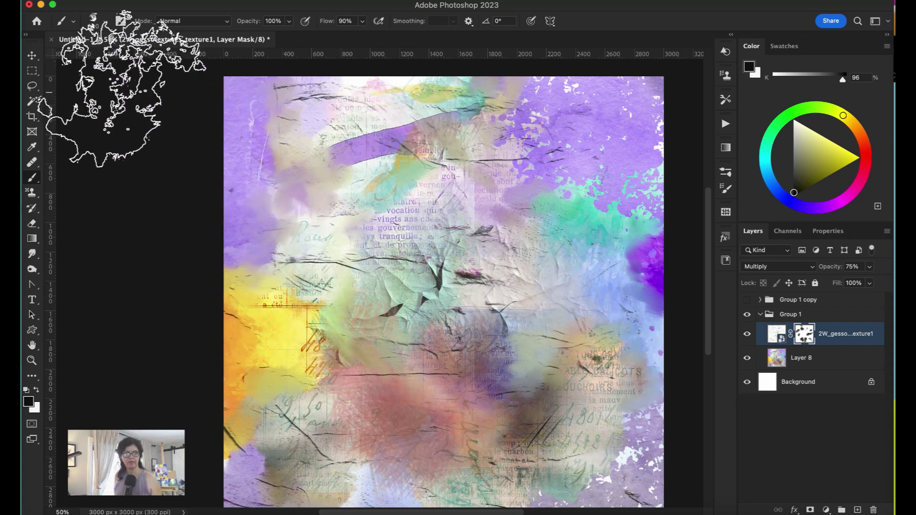
{"action": "left_click", "coordinate": [33, 56]}
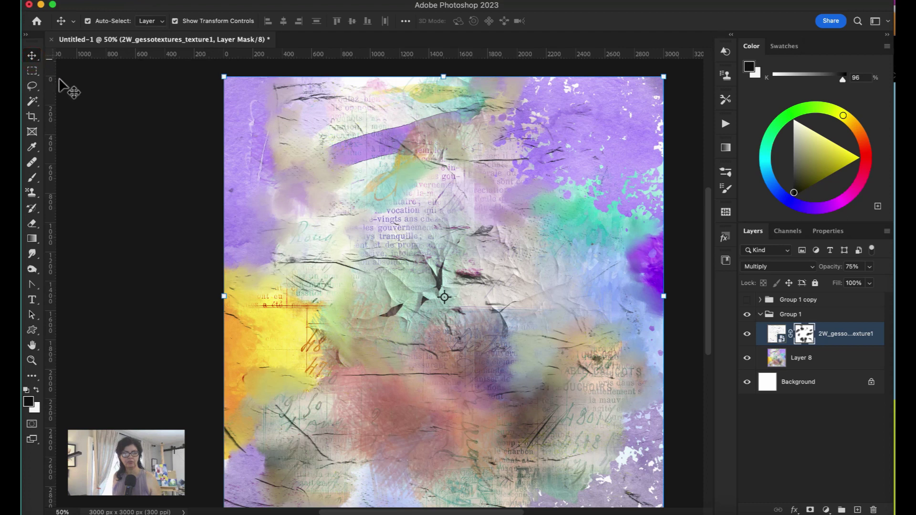
{"action": "key", "text": "super+minus"}
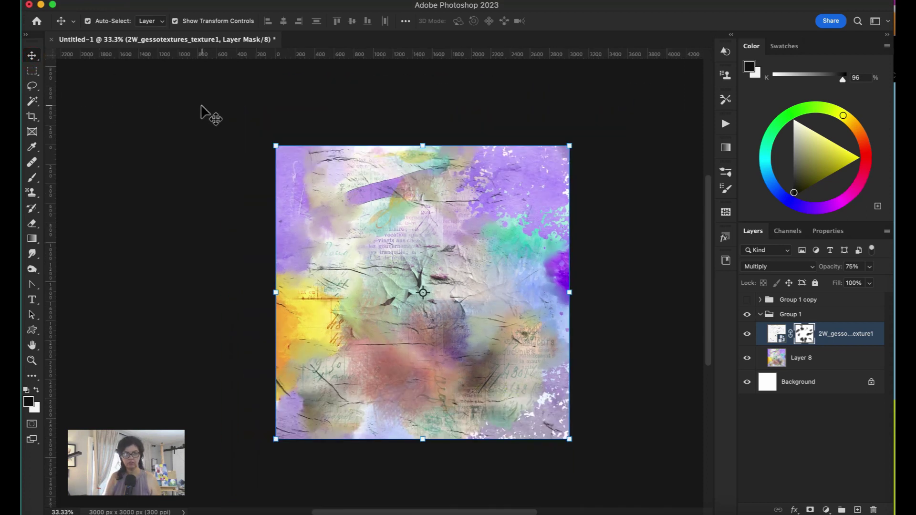